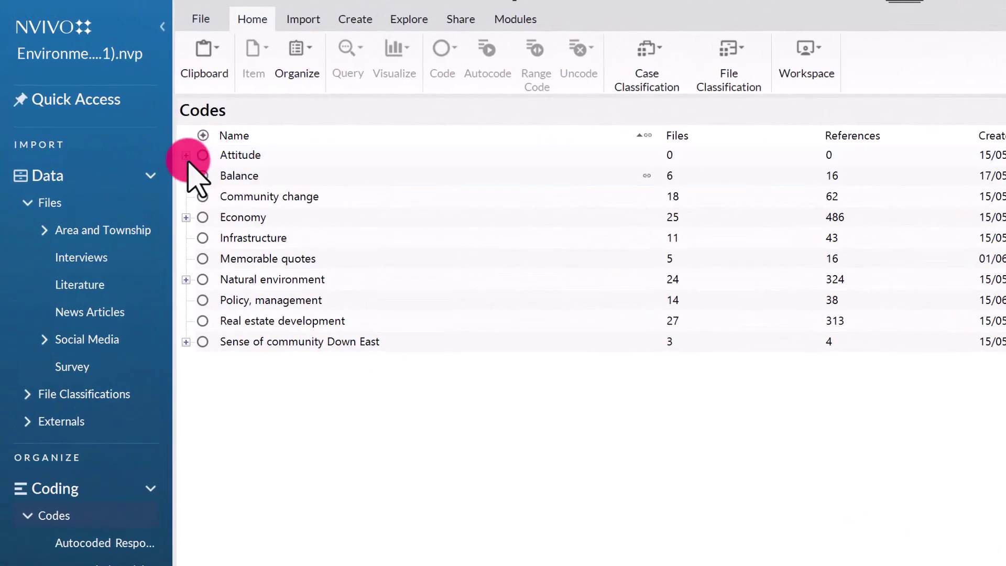
# - Select Attitude's child codes Mixed through Positive and bring up their Visualize options
pyautogui.click(184, 155)
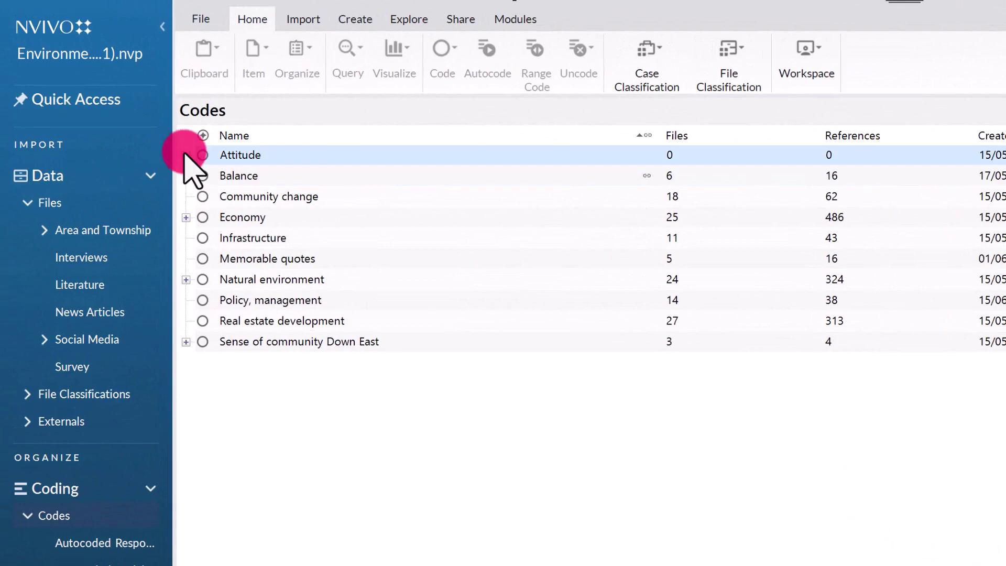
pyautogui.click(186, 155)
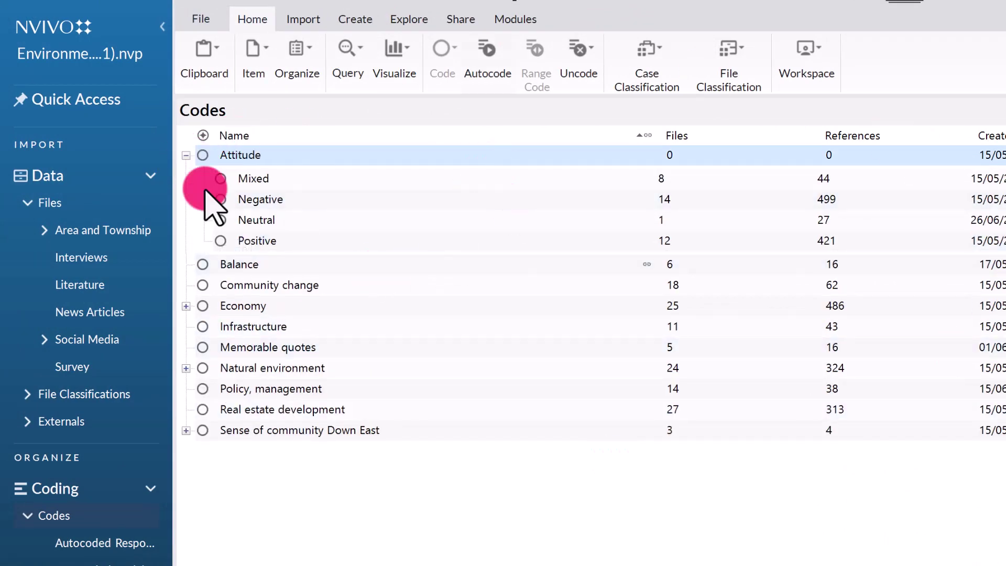
pyautogui.click(328, 181)
pyautogui.hotkey('shift', 'Down')
pyautogui.hotkey('shift', 'Down')
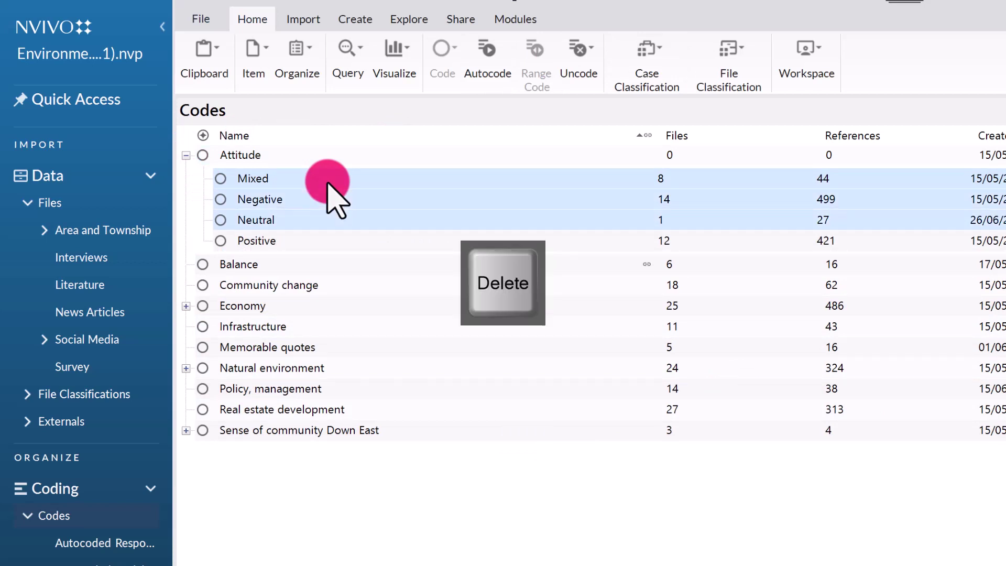
pyautogui.hotkey('shift', 'Down')
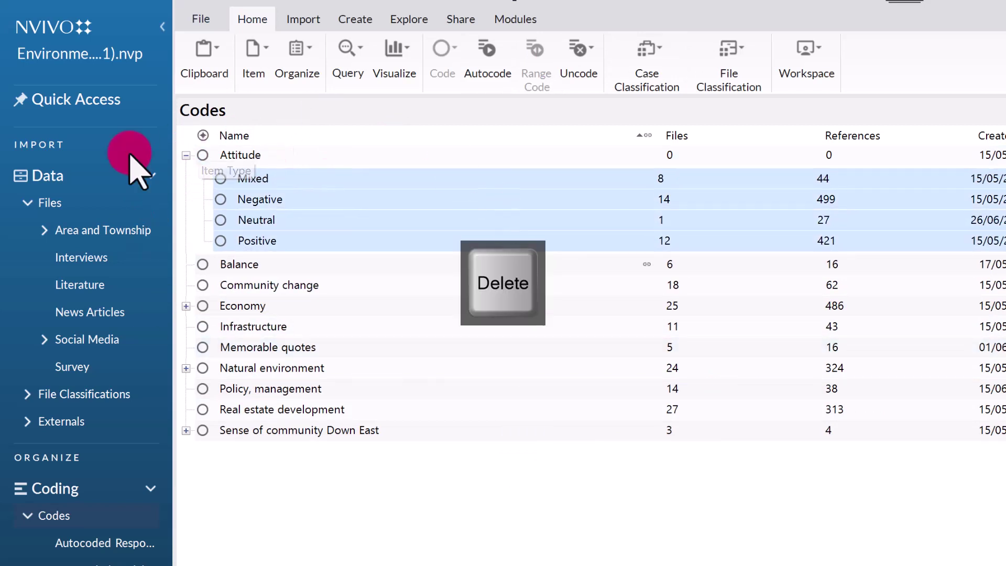
pyautogui.rightClick(349, 196)
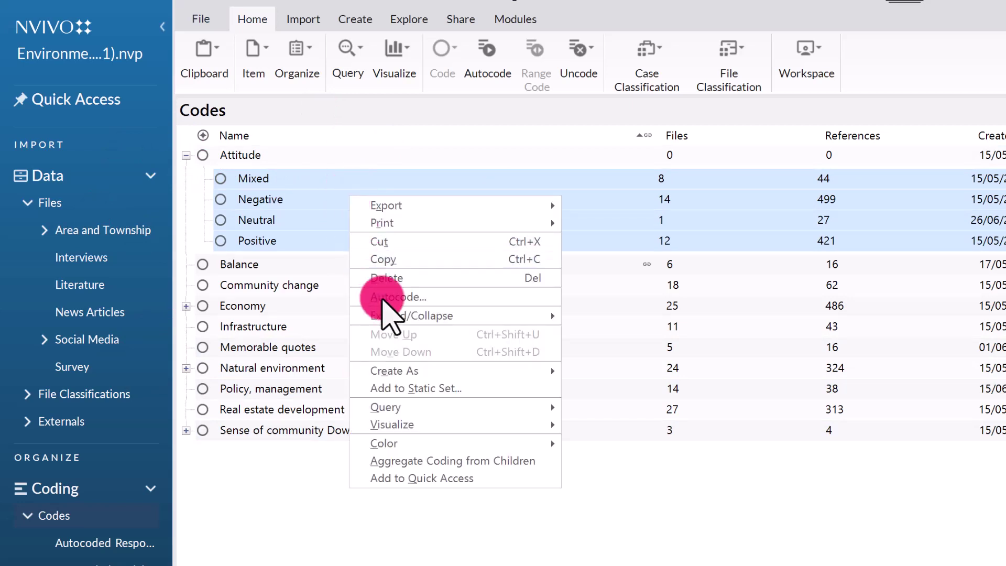
pyautogui.moveTo(392, 424)
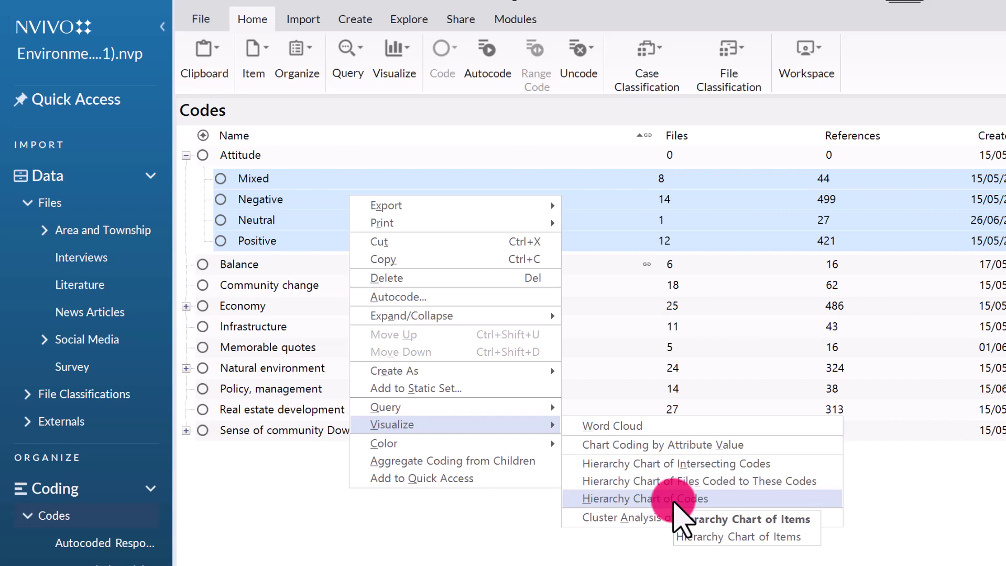
# - Make a hierarchy chart of the codes, trying Items Coded then settling on Coding References
pyautogui.click(673, 503)
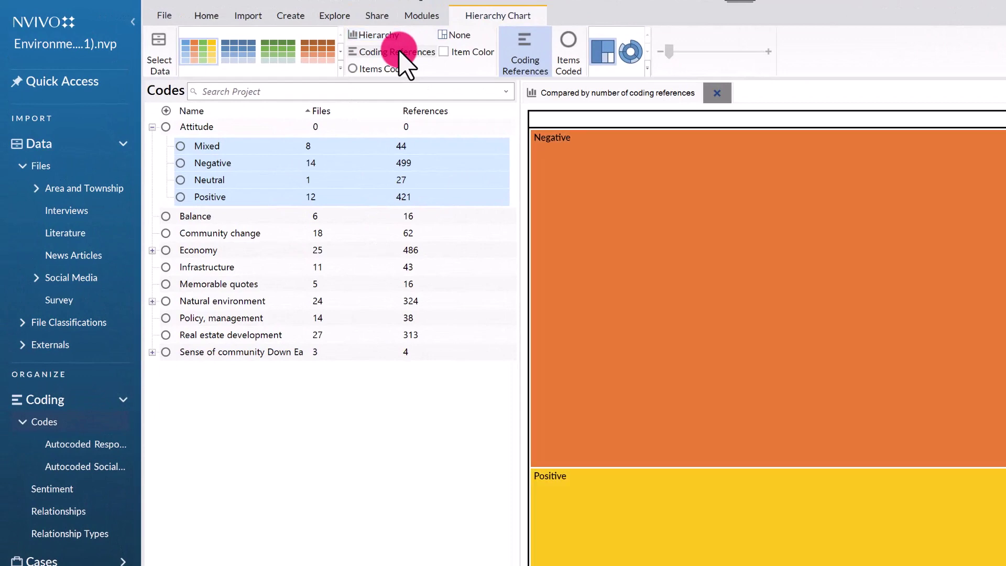
pyautogui.click(397, 53)
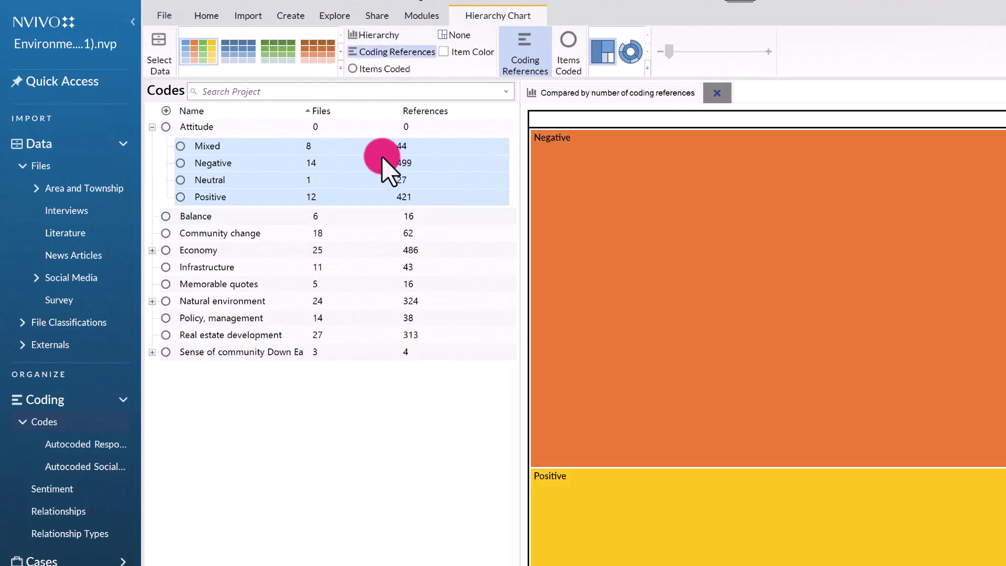
pyautogui.click(376, 72)
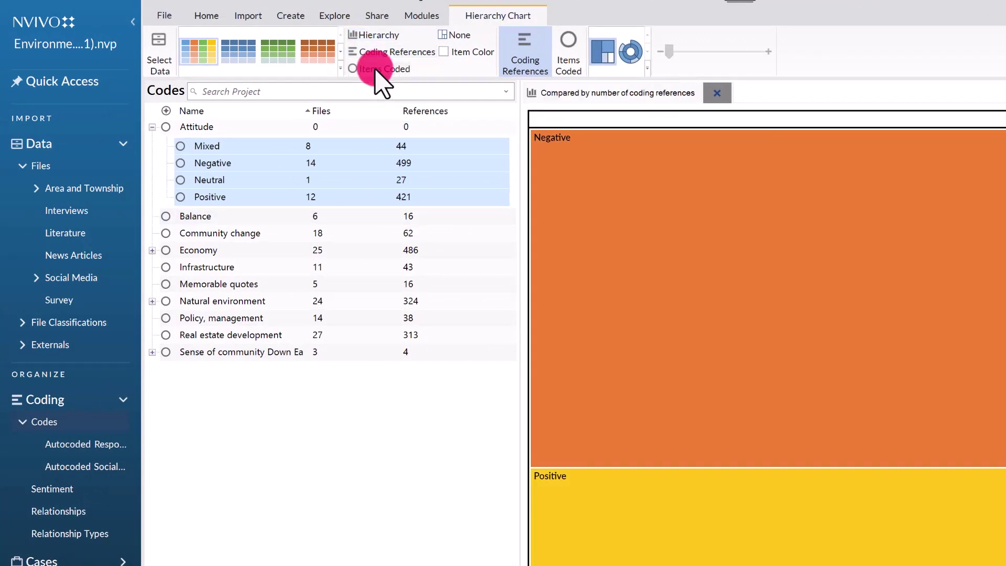
pyautogui.click(374, 55)
# - Try the blue and green palettes, then return to the orange-yellow palette
pyautogui.click(237, 51)
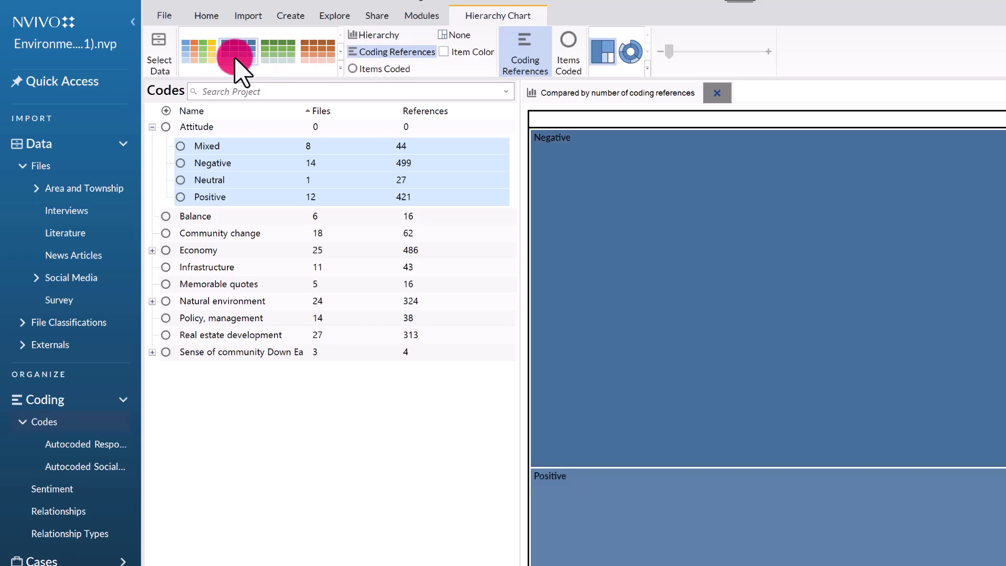
pyautogui.click(282, 55)
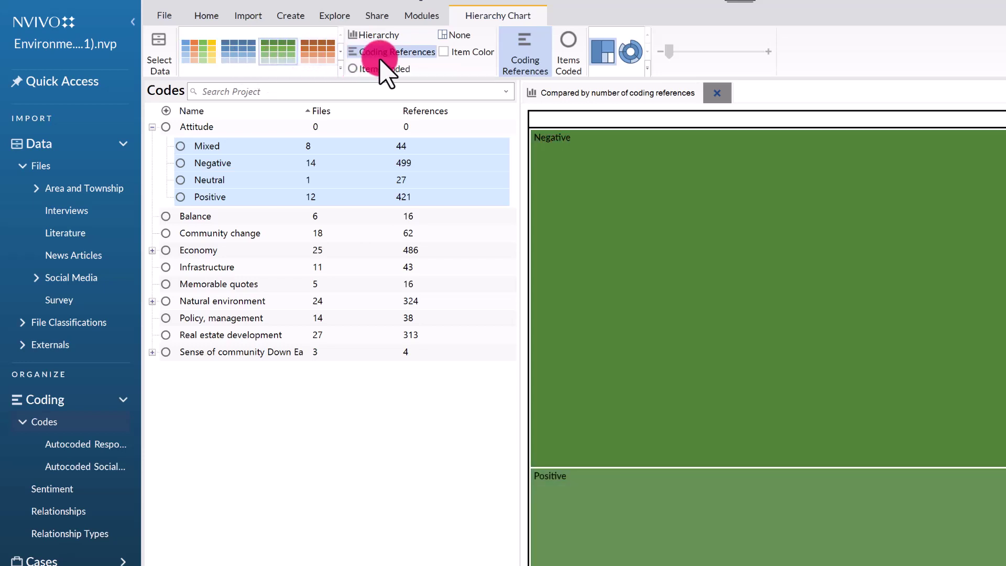
pyautogui.click(198, 52)
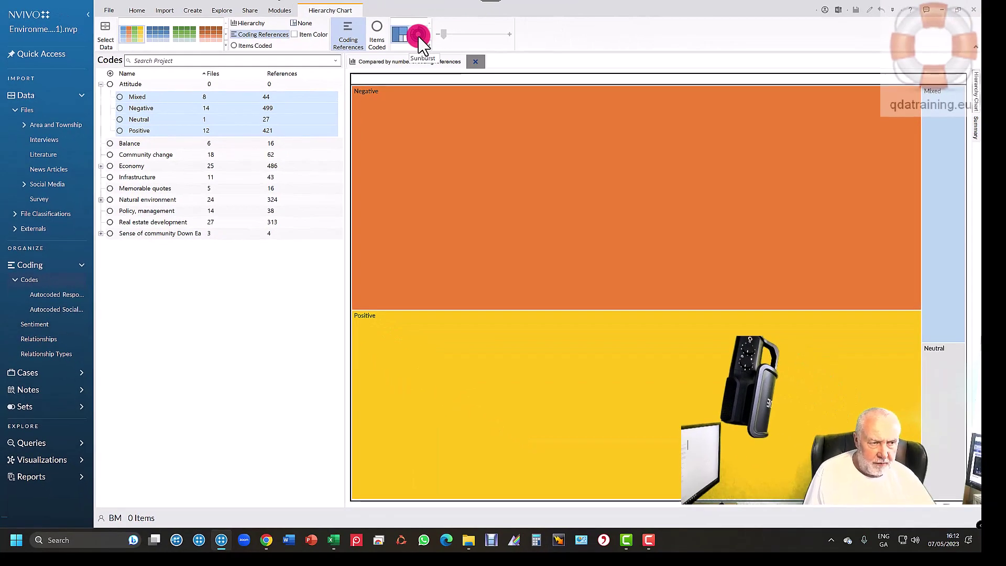
# - Switch the hierarchy chart to Sunburst and bring up the chart's export and copy actions
pyautogui.click(419, 36)
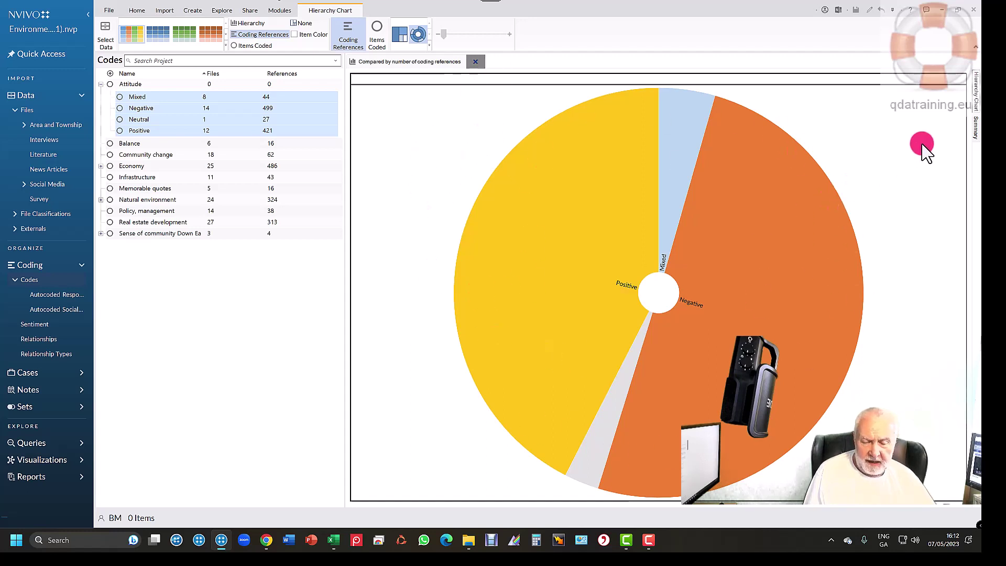
pyautogui.rightClick(878, 130)
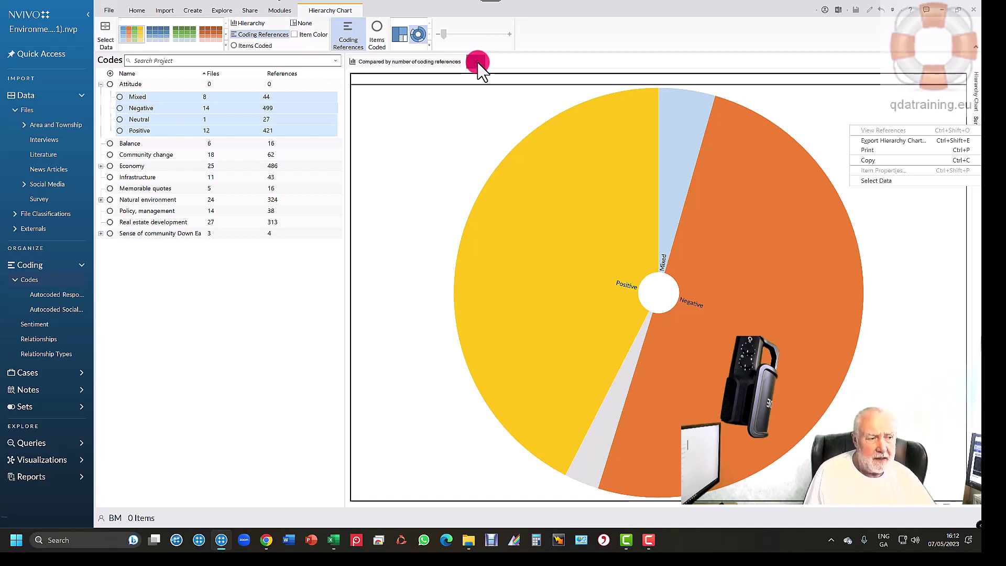
# - Close the chart and export the codes list as Codes.xlsx to the Desktop
pyautogui.press('Escape')
pyautogui.hotkey('ctrl', 'F4')
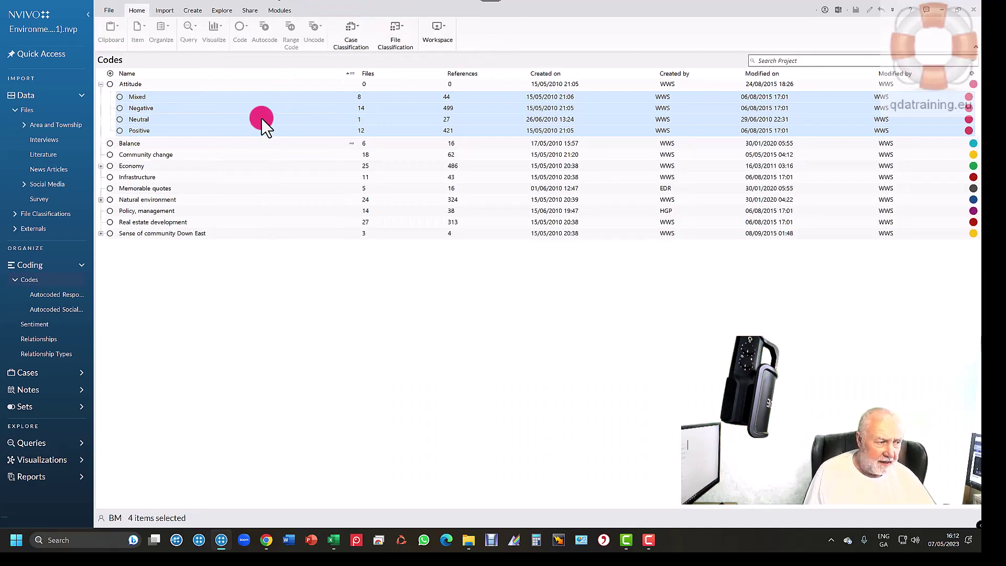
pyautogui.rightClick(128, 85)
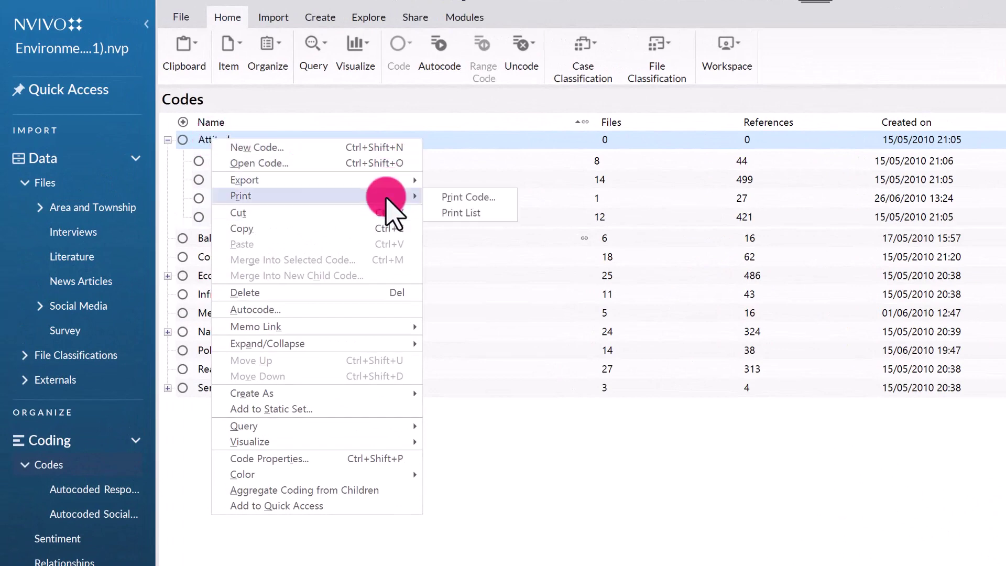
pyautogui.moveTo(244, 181)
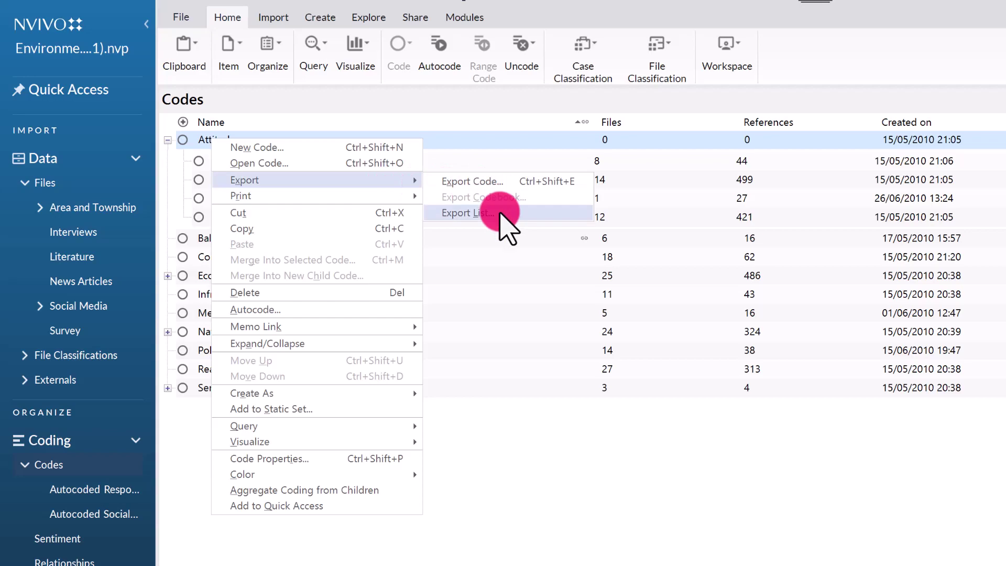
pyautogui.click(504, 225)
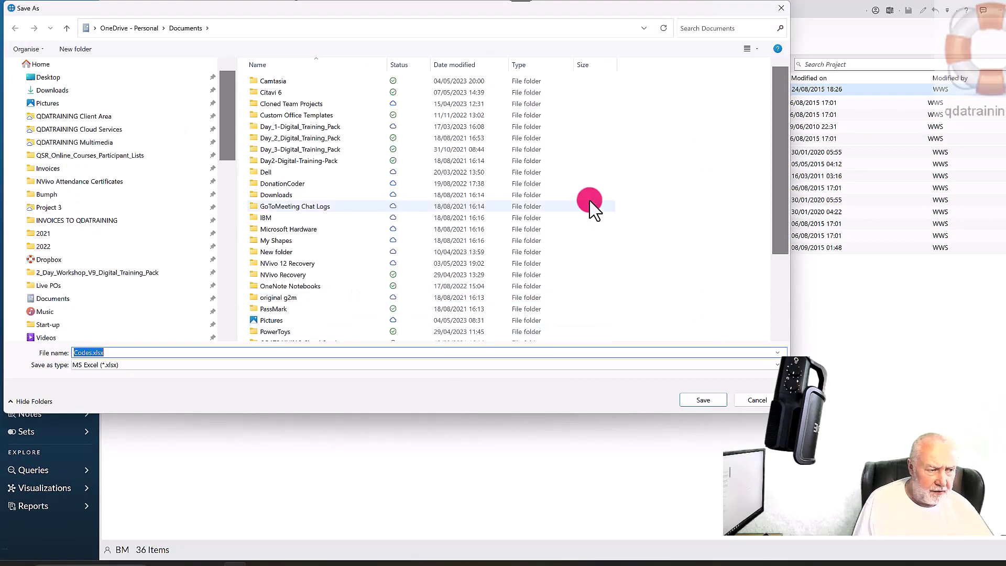
pyautogui.click(48, 77)
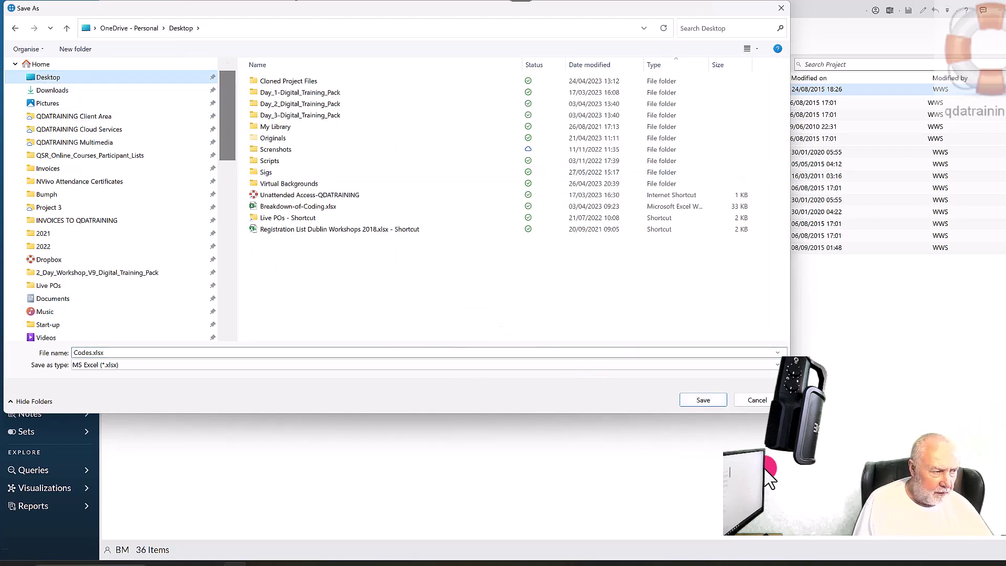
pyautogui.click(708, 403)
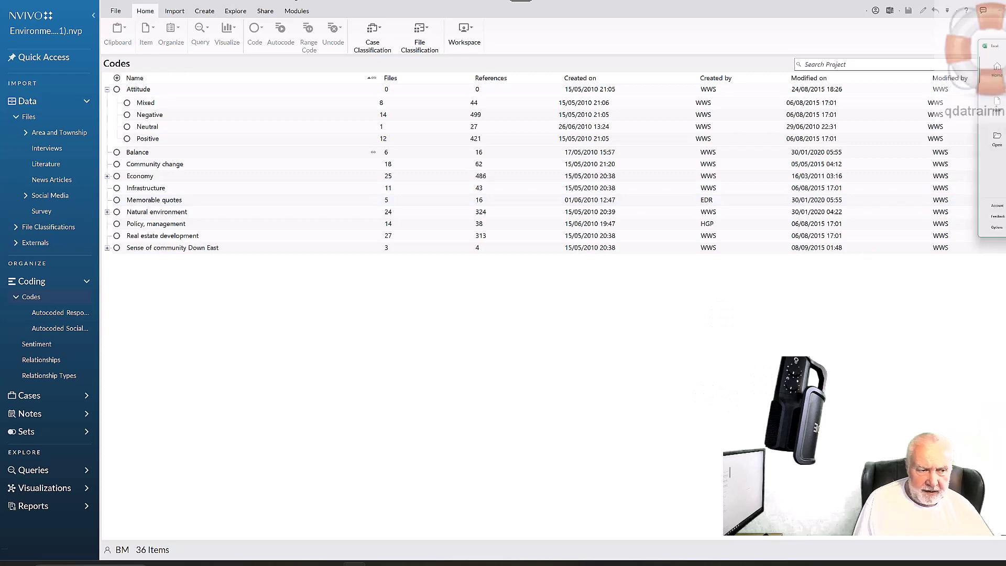
# - Maximize Excel and open Codes.xlsx from the Desktop
pyautogui.moveTo(1005, 54)
pyautogui.mouseDown()
pyautogui.moveTo(410, 254)
pyautogui.moveTo(388, 119)
pyautogui.moveTo(536, 64)
pyautogui.mouseUp()
pyautogui.click(880, 66)
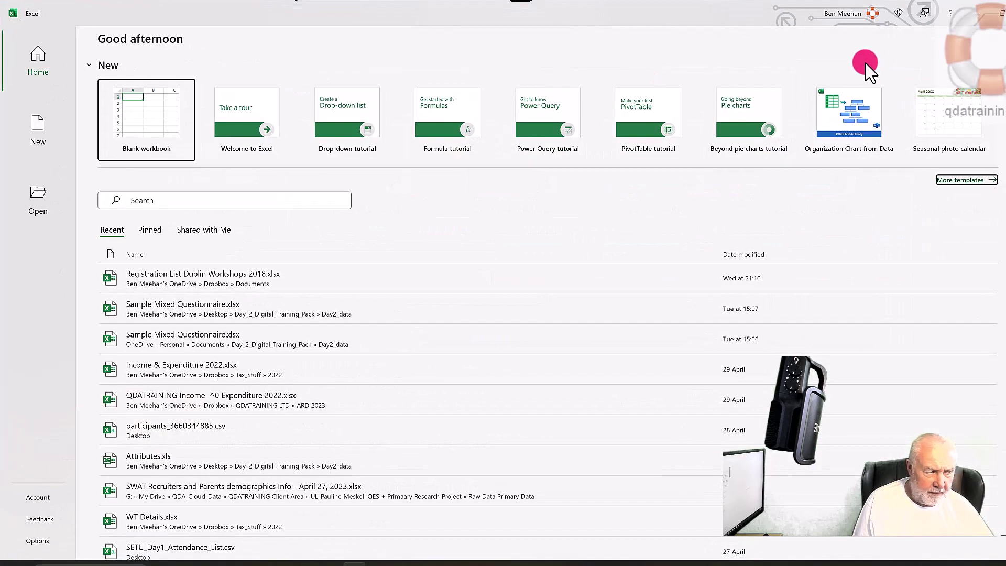
pyautogui.click(39, 196)
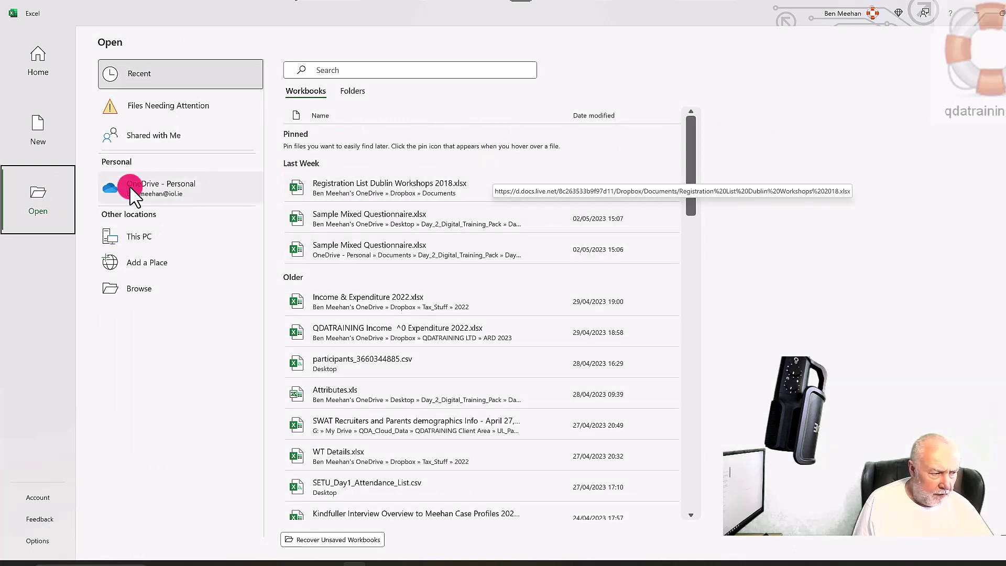
pyautogui.click(140, 289)
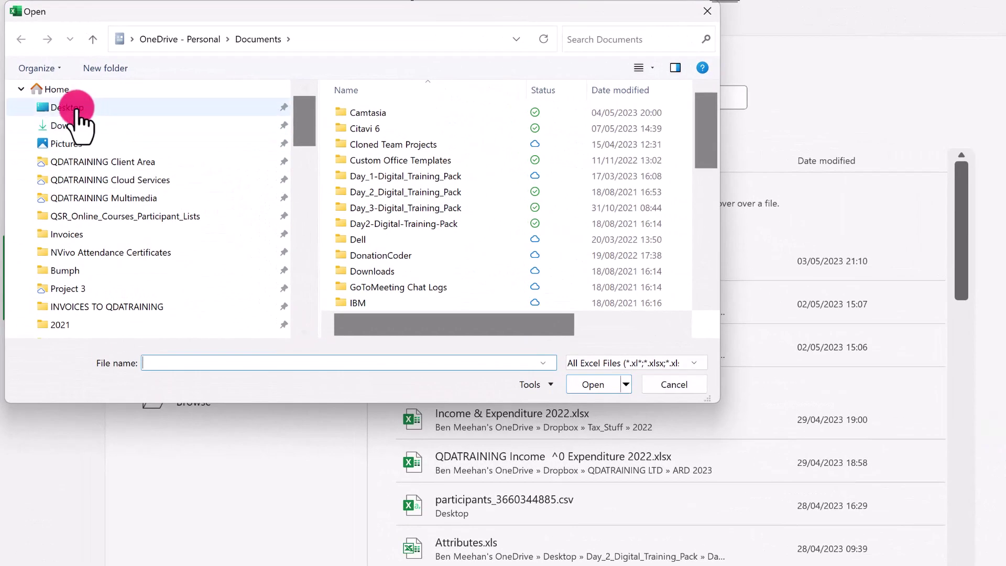
pyautogui.click(67, 108)
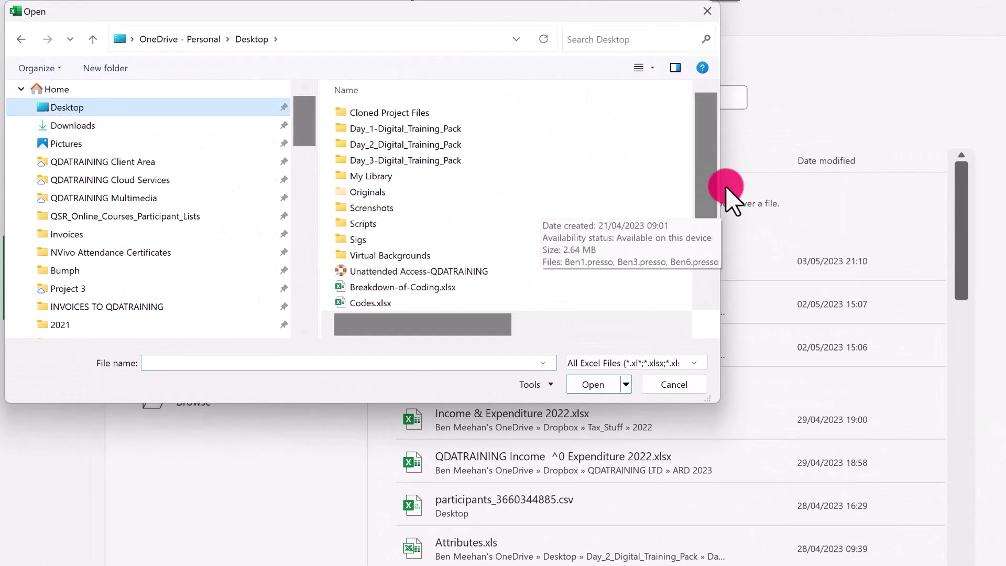
pyautogui.click(370, 303)
pyautogui.click(597, 384)
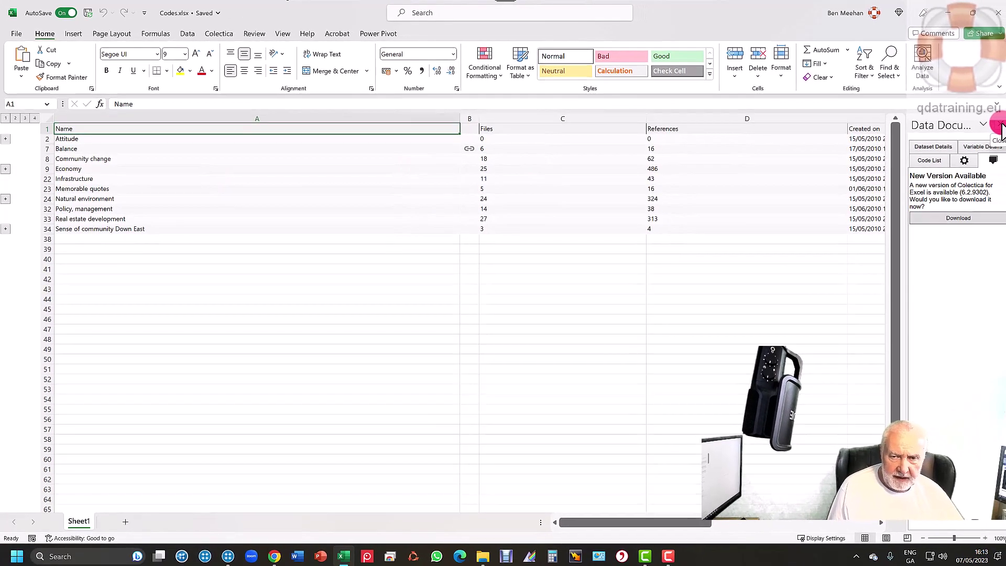
# - Close the Data Documentation pane, explore outline levels 2-4, then show level 1 with Attitude expanded
pyautogui.click(992, 127)
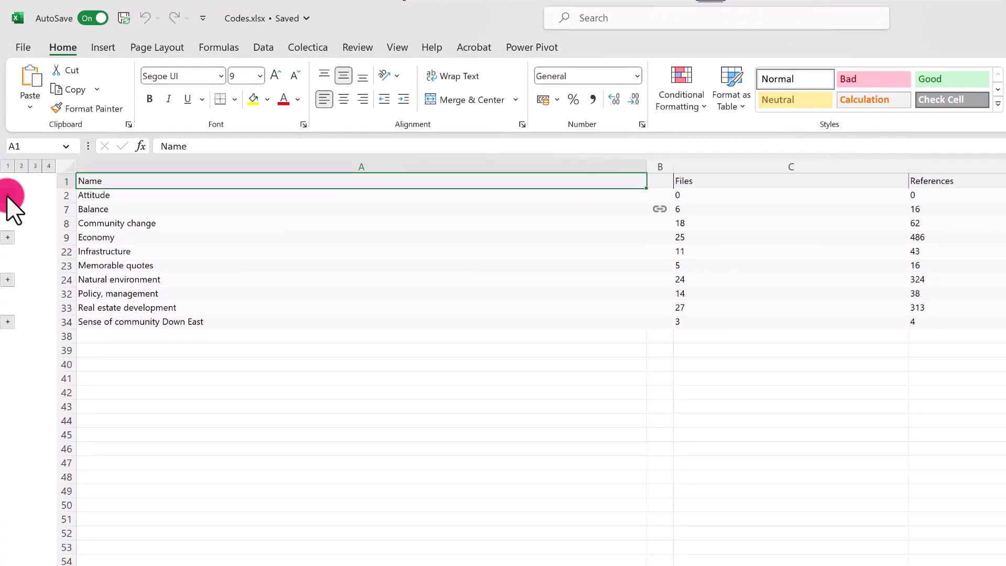
pyautogui.click(23, 167)
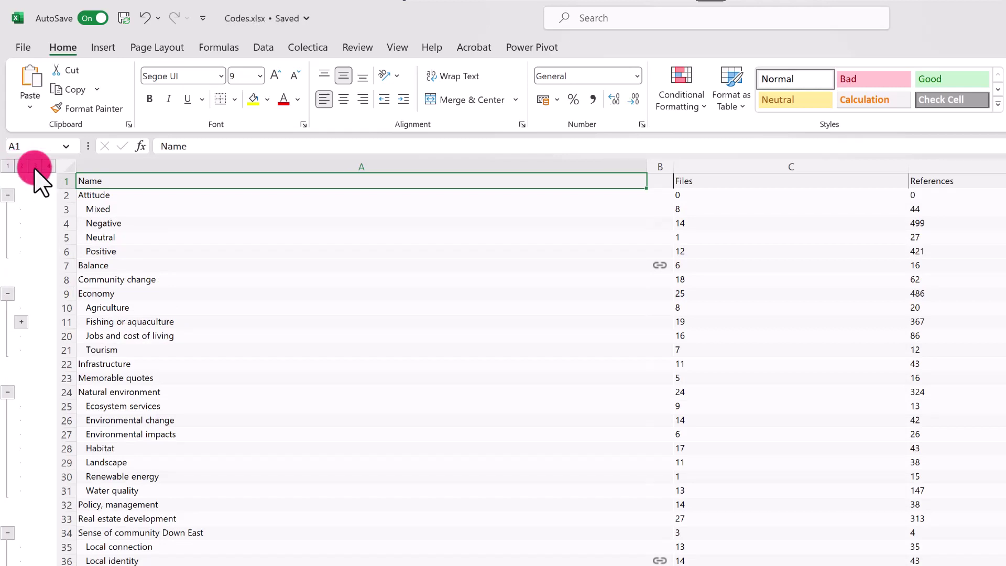
pyautogui.click(35, 167)
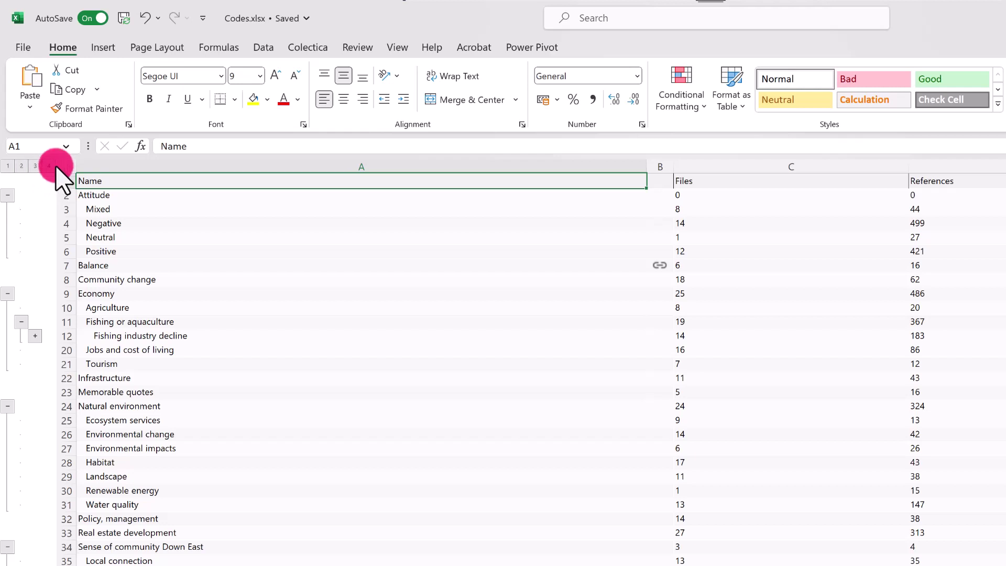
pyautogui.click(50, 164)
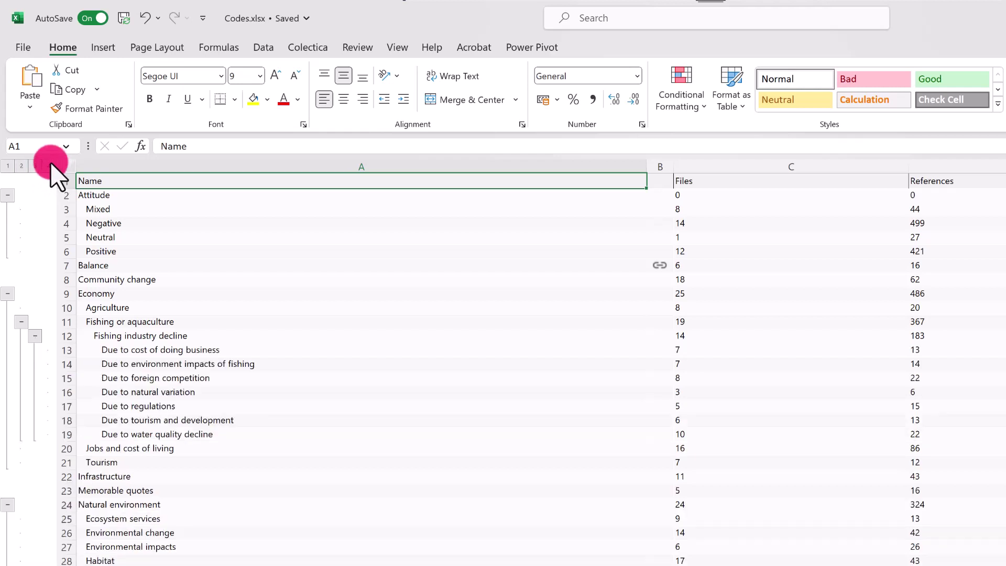
pyautogui.click(8, 166)
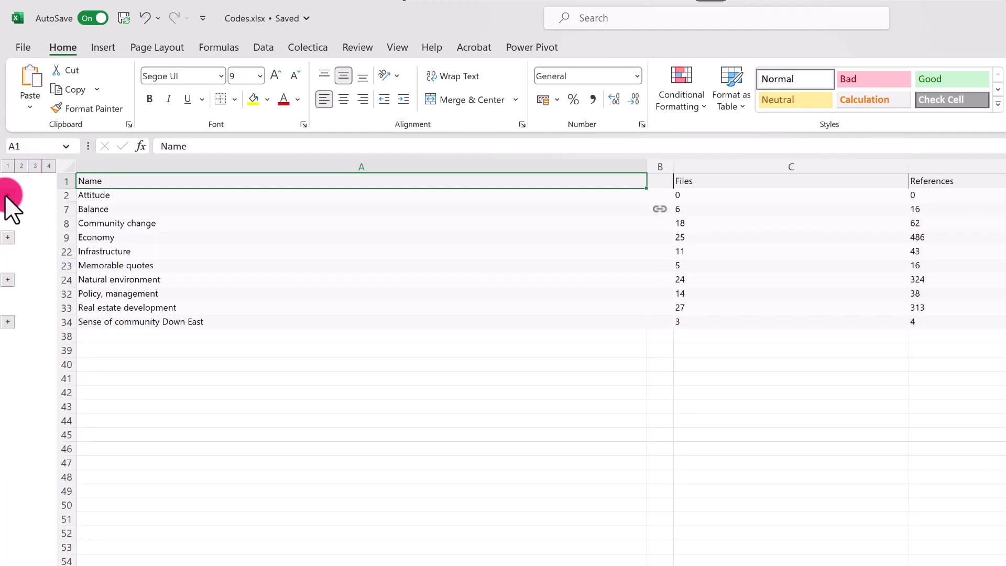
pyautogui.click(9, 195)
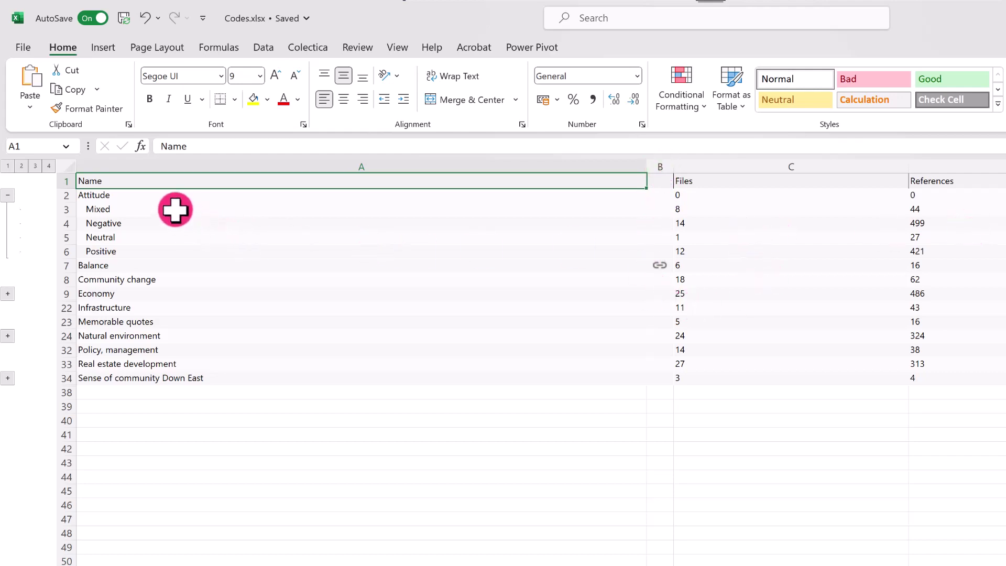
# - Copy the Attitude name from A2 into the References cell D2
pyautogui.click(153, 195)
pyautogui.hotkey('ctrl', 'c')
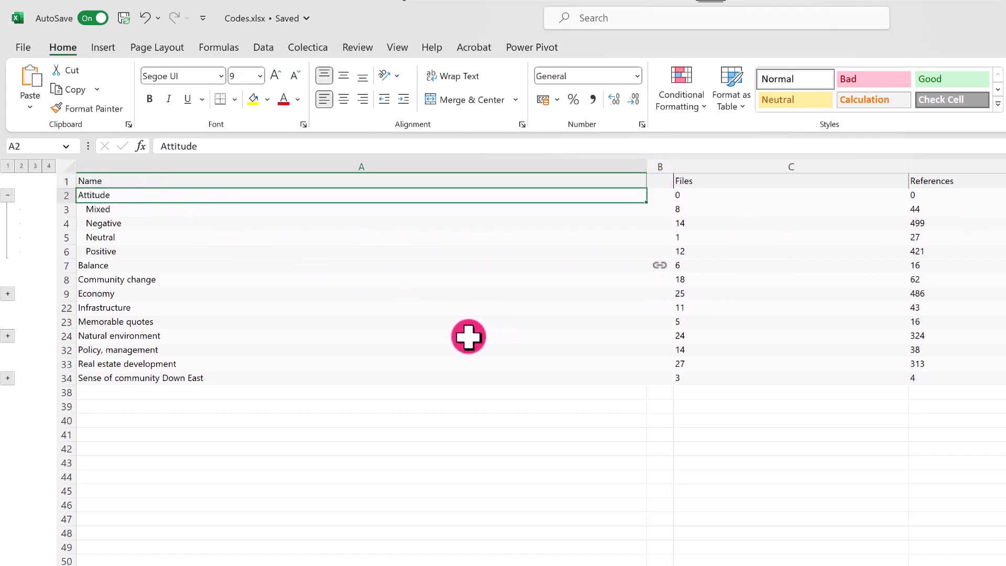
pyautogui.click(923, 193)
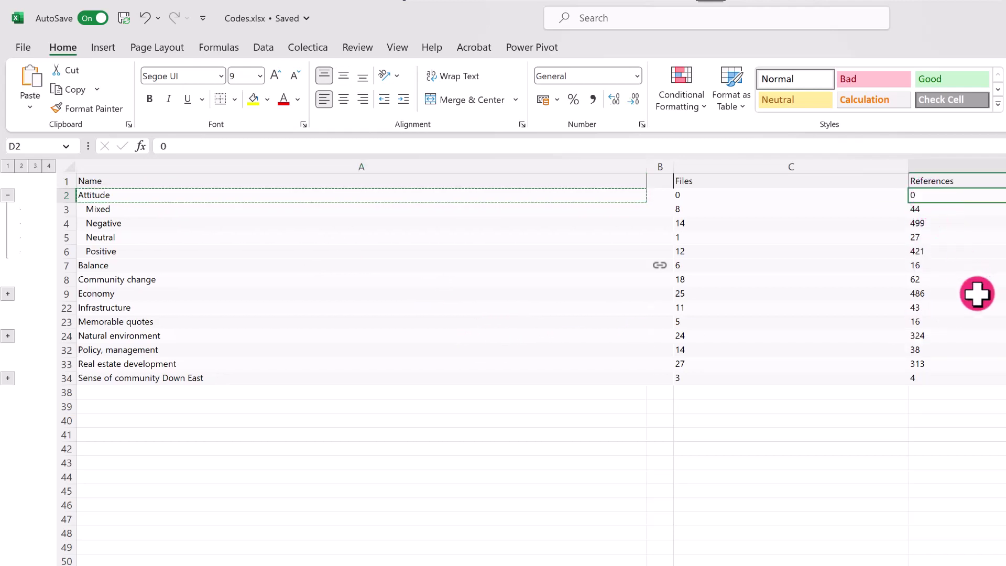
pyautogui.hotkey('ctrl', 'v')
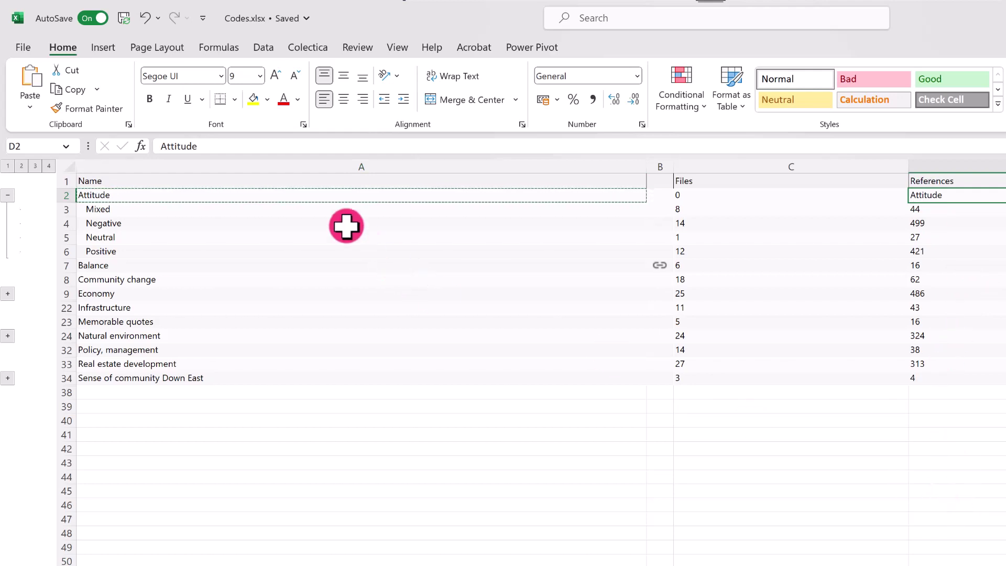
# - Select the code names A2:A6 together with their reference counts D2:D6
pyautogui.moveTo(310, 195); pyautogui.dragTo(301, 250)
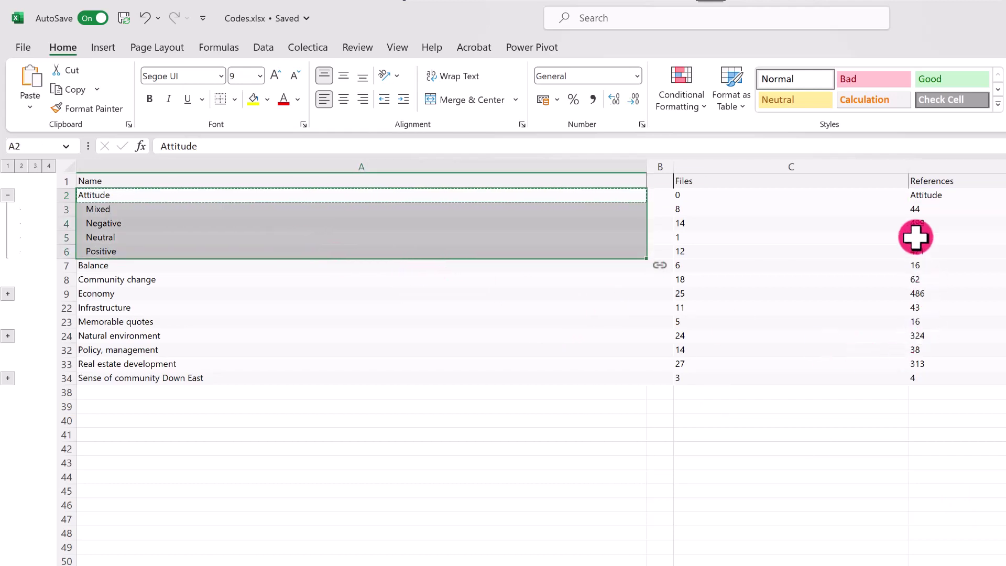
pyautogui.click(930, 196)
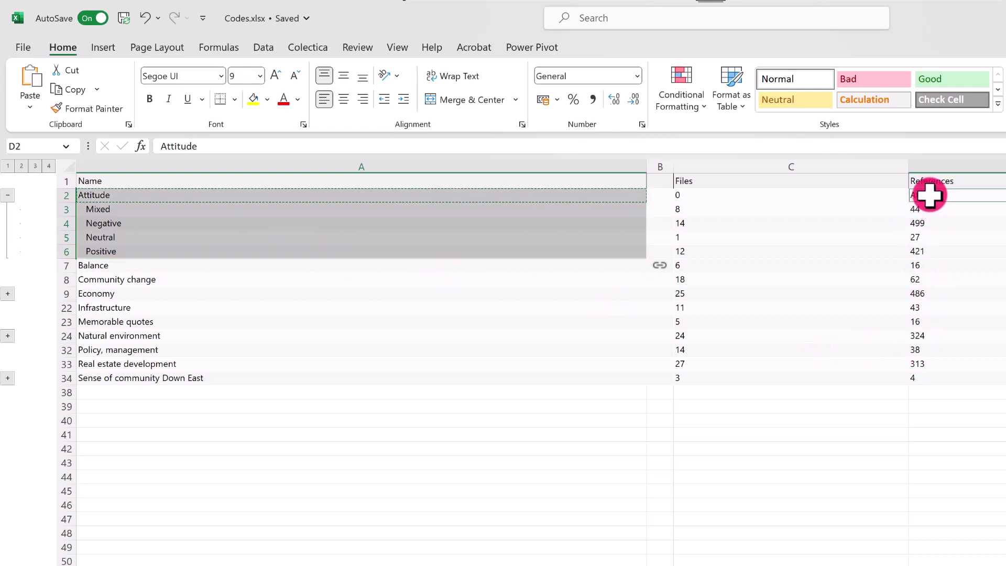
pyautogui.hotkey('ctrl', 'v')
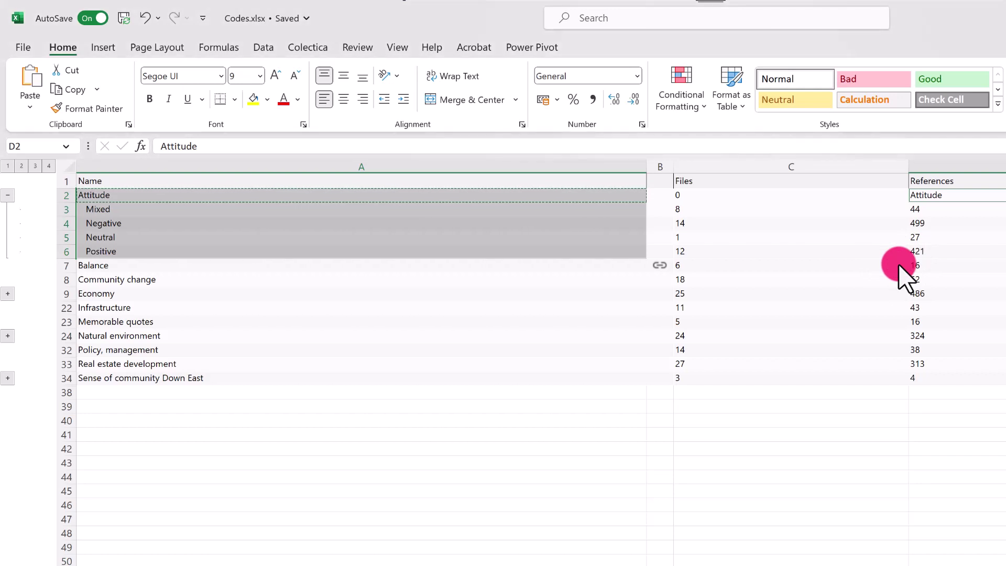
pyautogui.hotkey('shift', 'Down')
pyautogui.hotkey('shift', 'Down')
pyautogui.hotkey('shift', 'Down')
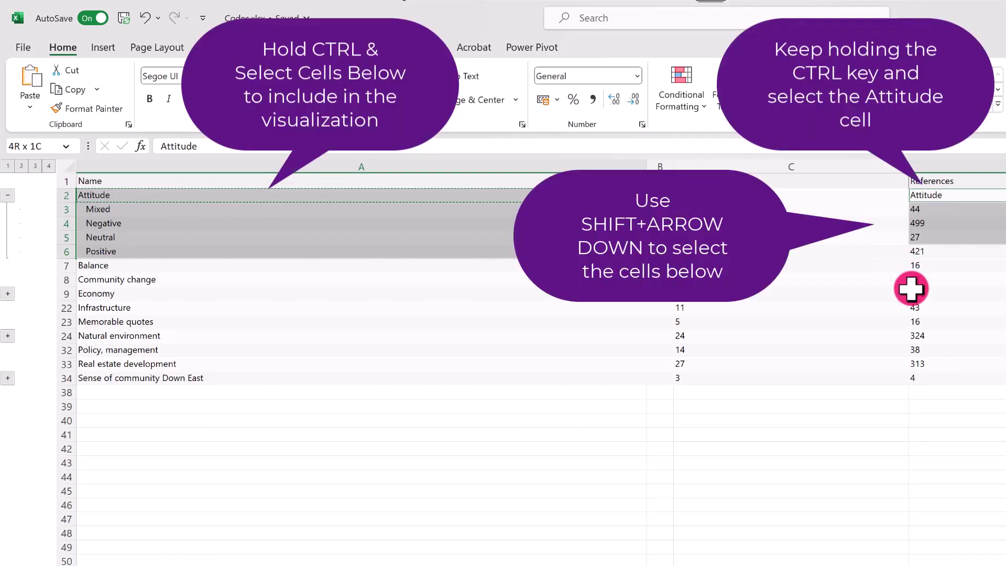
pyautogui.hotkey('shift', 'Down')
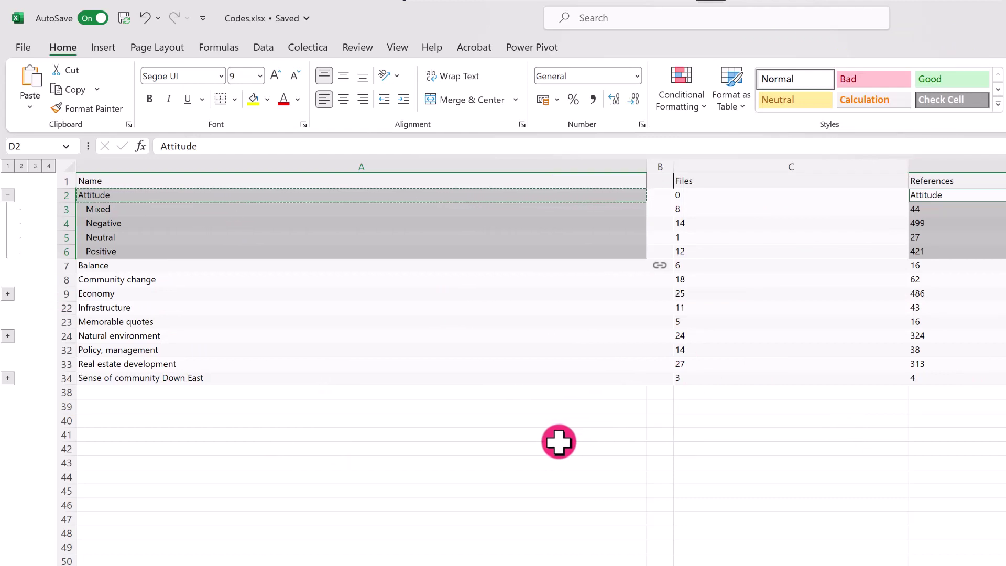
# - Insert a 3-D pie chart of the selection, enlarge it and move it up beside the data
pyautogui.click(102, 48)
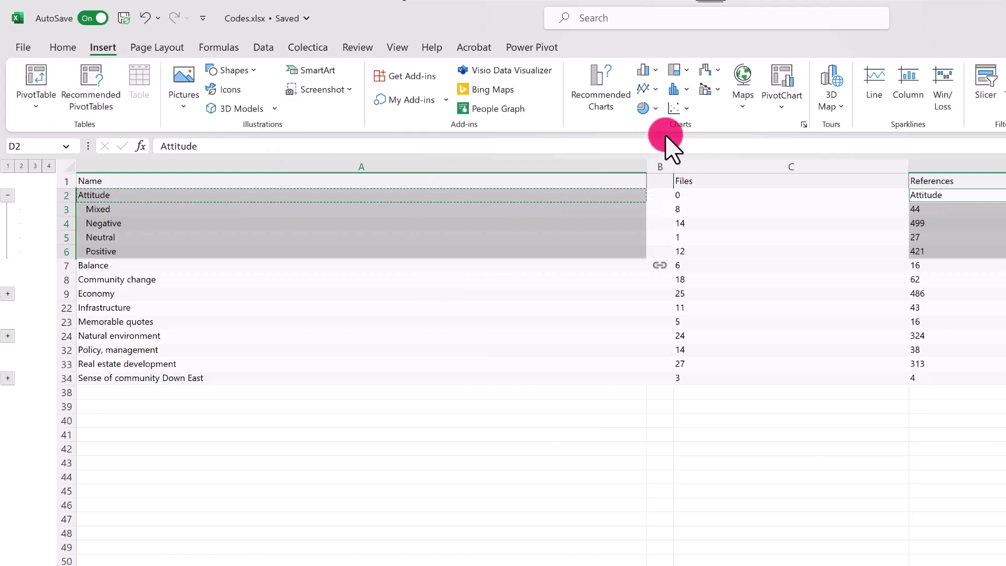
pyautogui.click(646, 108)
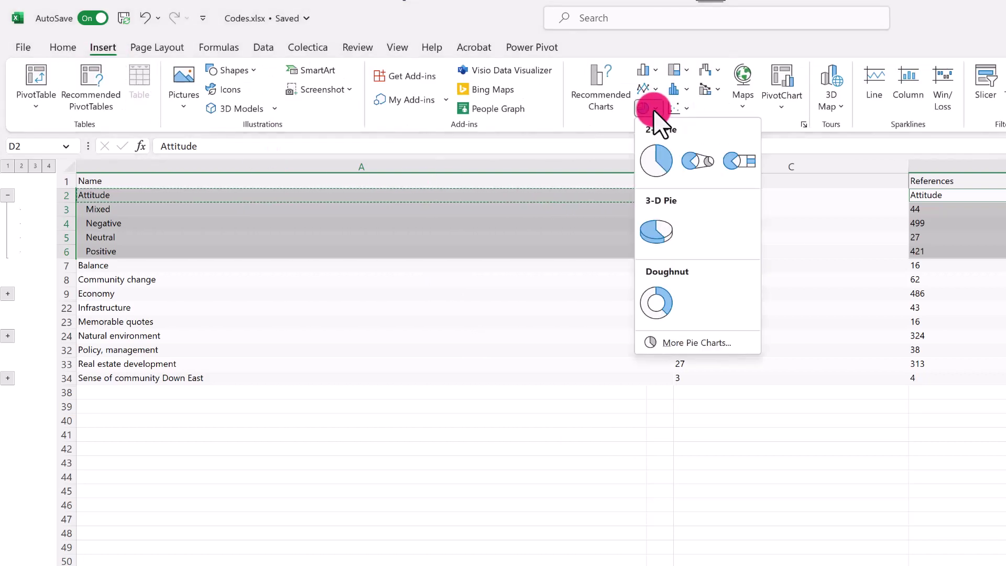
pyautogui.click(656, 235)
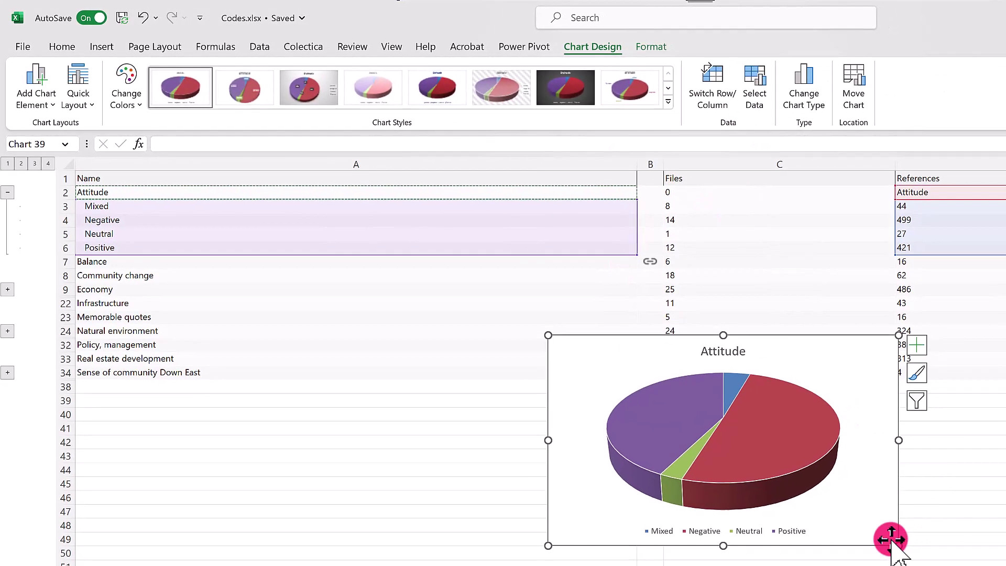
pyautogui.moveTo(892, 541); pyautogui.dragTo(1004, 565)
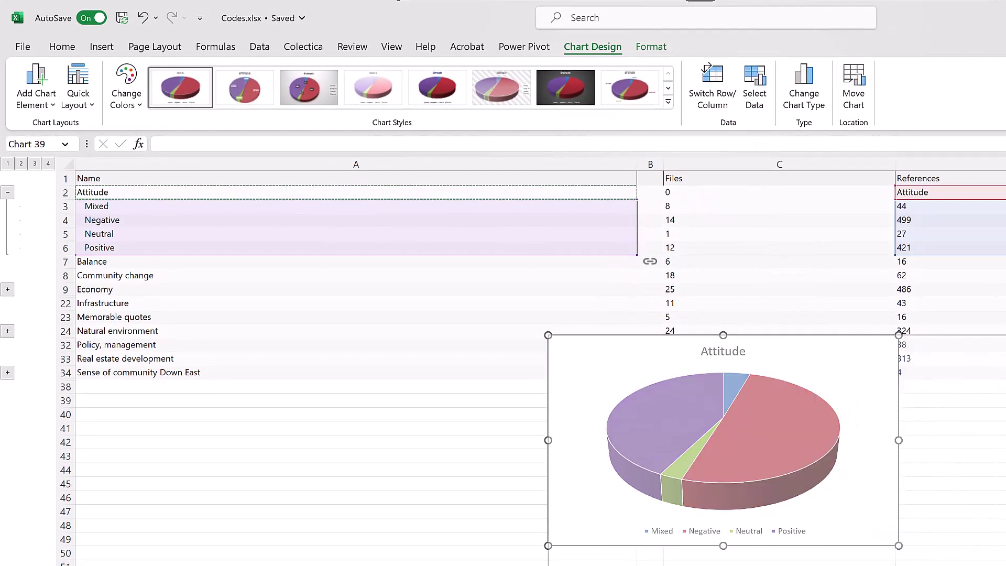
pyautogui.moveTo(867, 314)
pyautogui.mouseDown()
pyautogui.moveTo(532, 164)
pyautogui.moveTo(571, 165)
pyautogui.mouseUp()
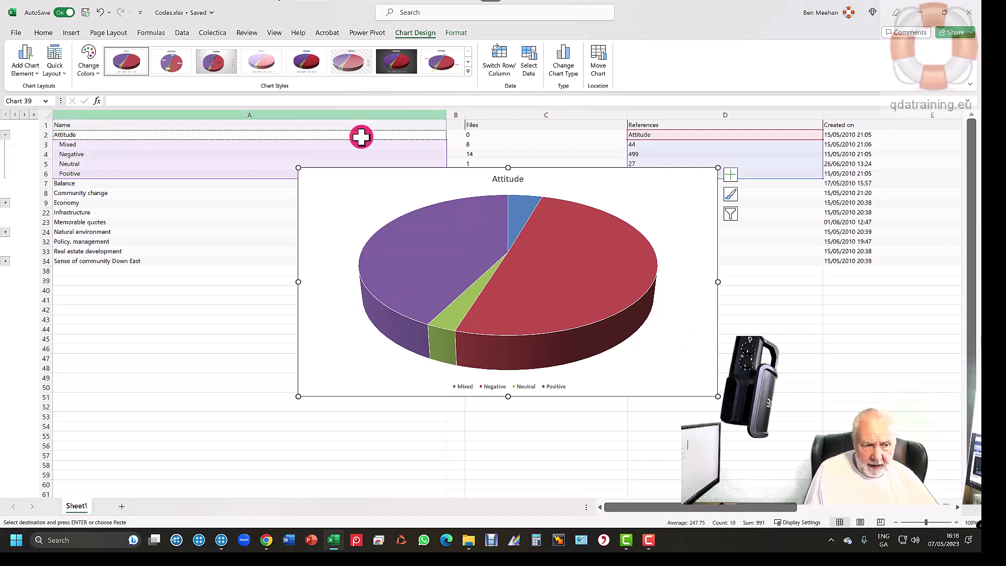
# - Delete the legend and raise the pie's 3-D Y rotation to 50°
pyautogui.click(551, 389)
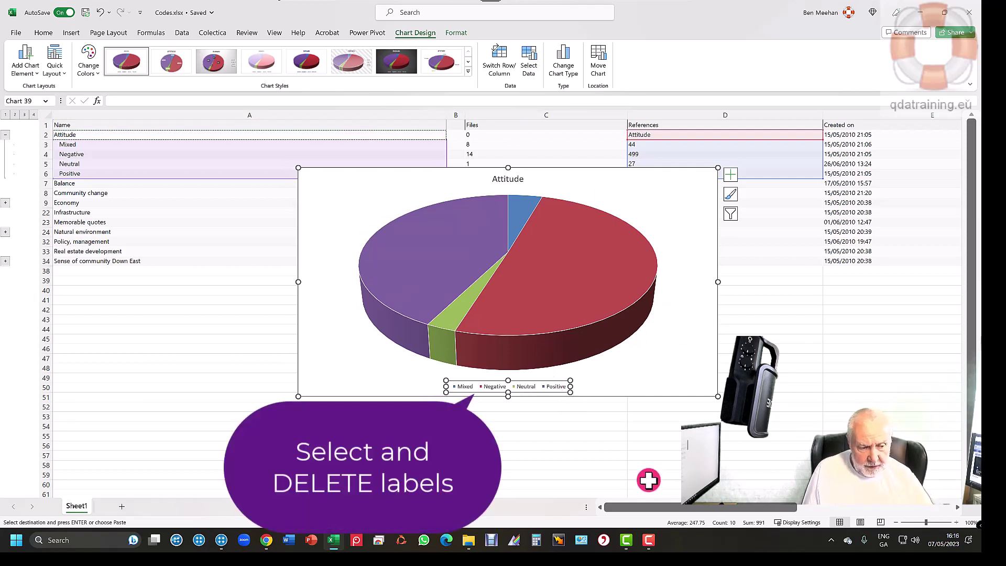
pyautogui.press('Delete')
pyautogui.rightClick(564, 227)
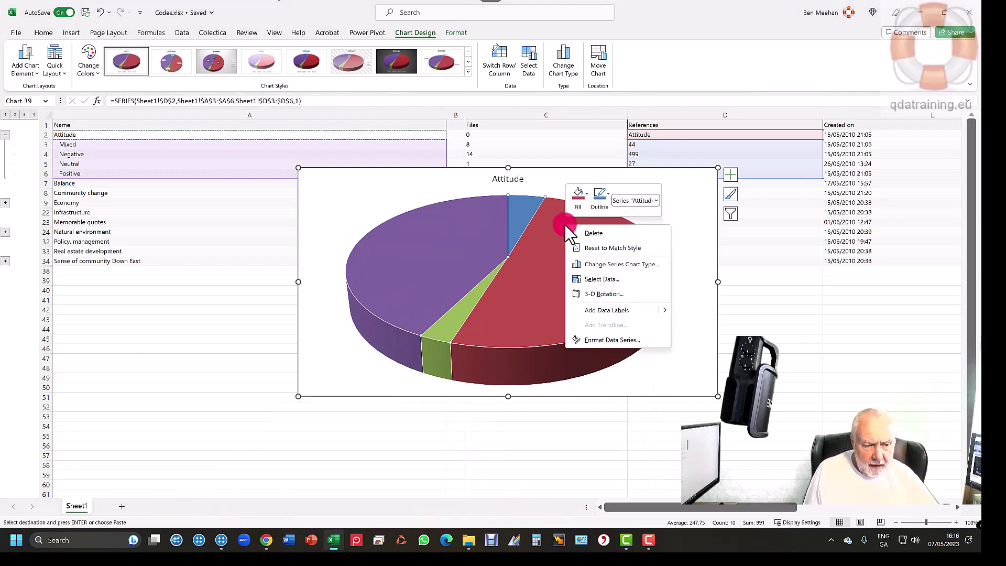
pyautogui.click(621, 294)
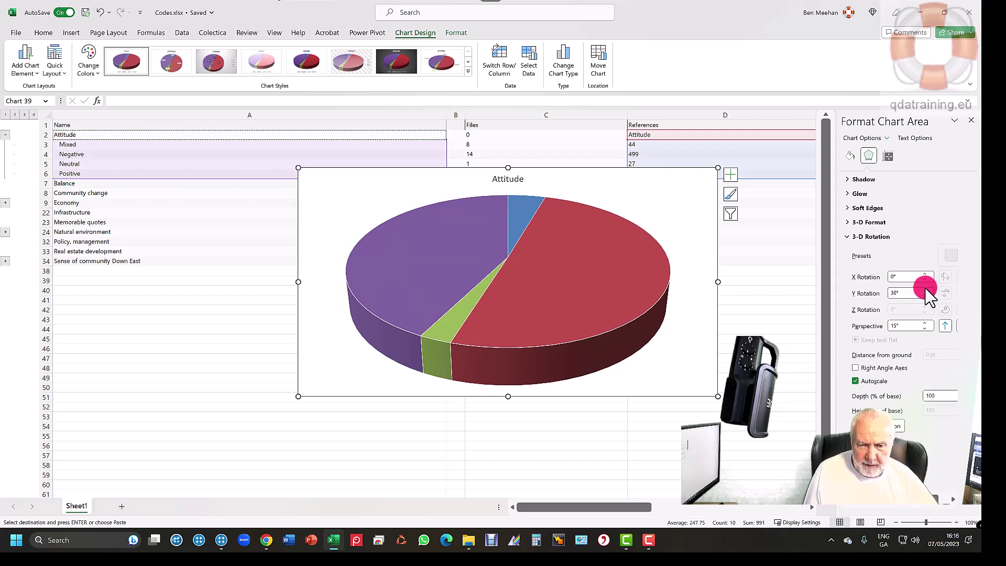
pyautogui.click(925, 289)
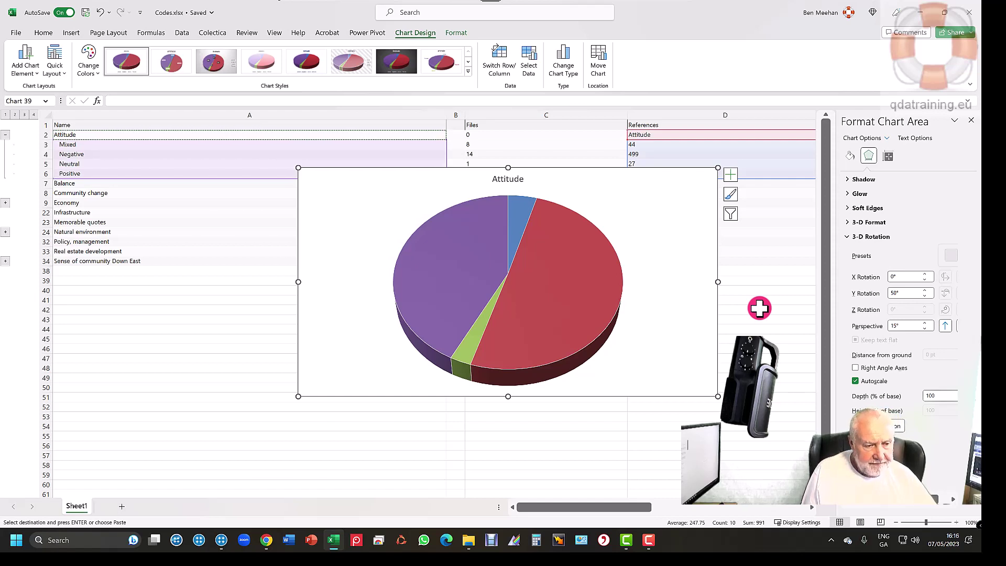
# - Add data callouts to every slice and move the Negative label out right of the pie
pyautogui.rightClick(564, 252)
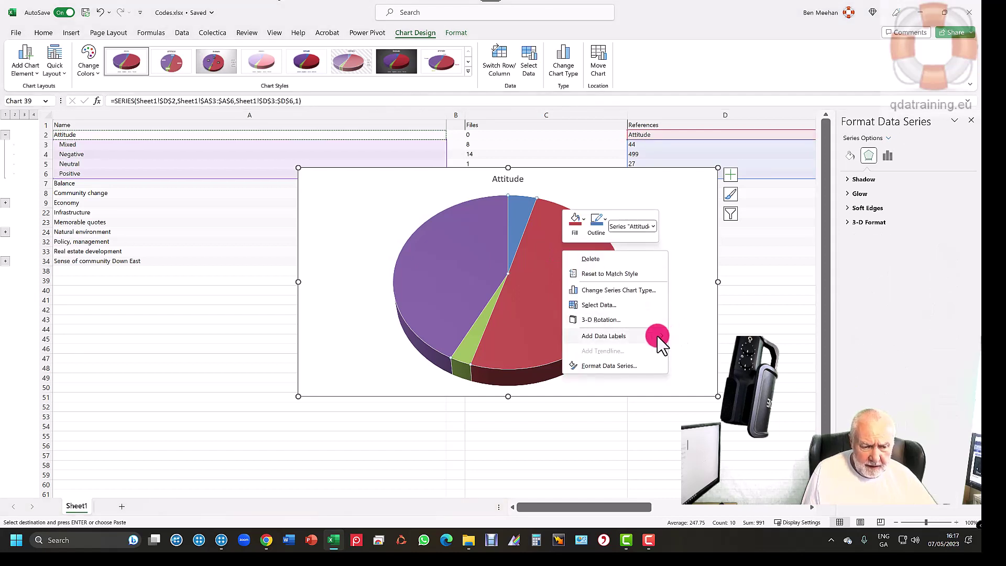
pyautogui.moveTo(604, 336)
pyautogui.click(707, 351)
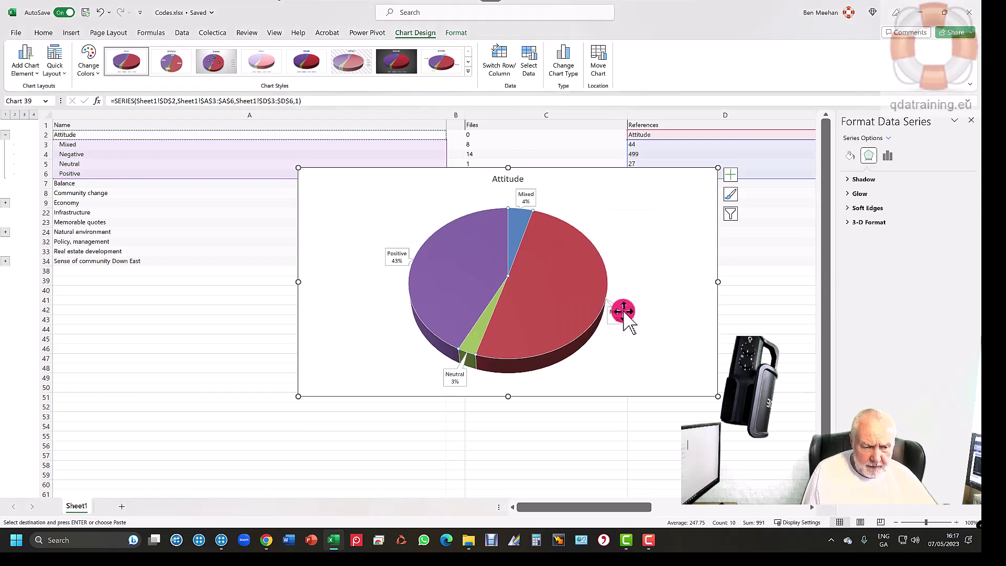
pyautogui.click(621, 315)
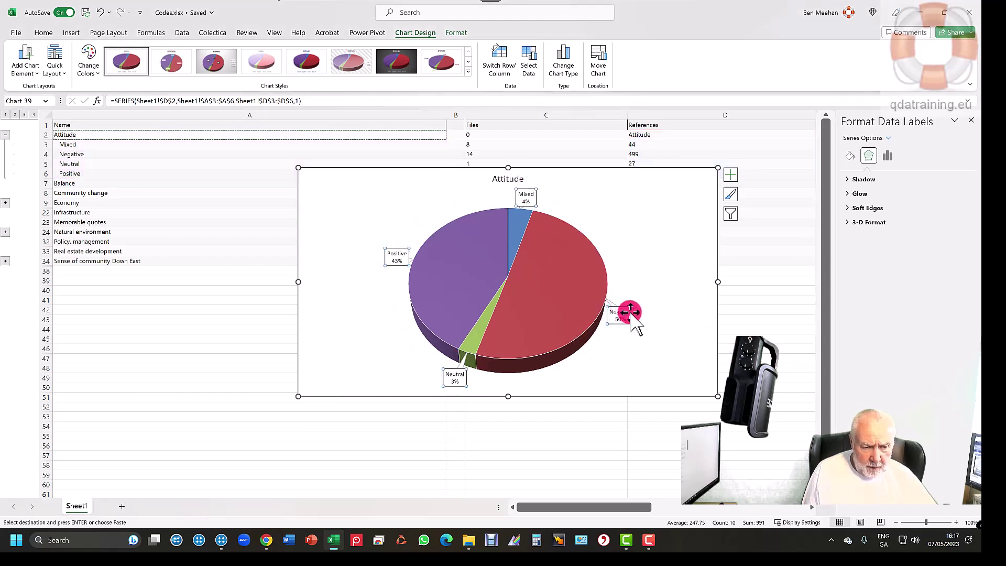
pyautogui.click(620, 310)
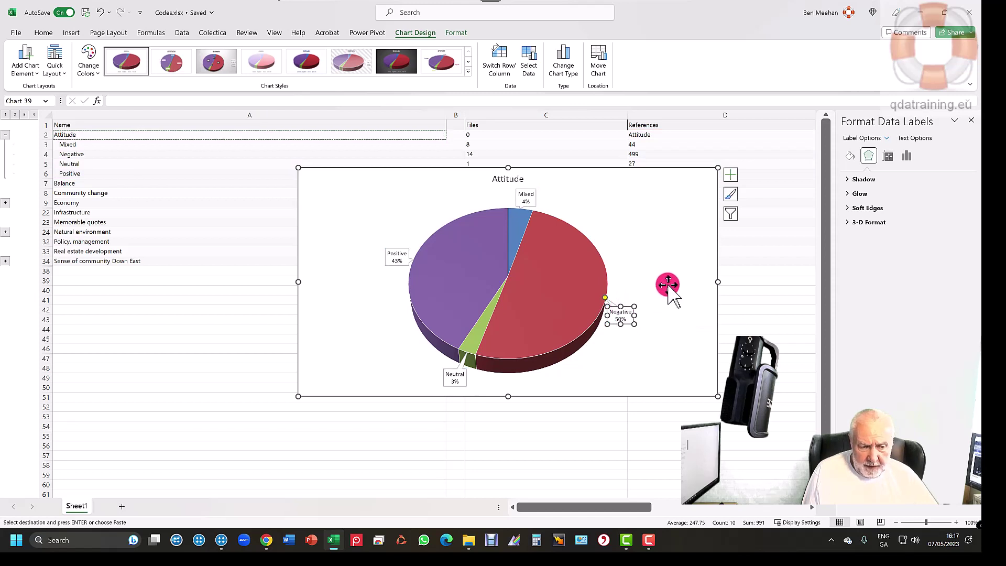
pyautogui.moveTo(621, 311); pyautogui.dragTo(667, 287)
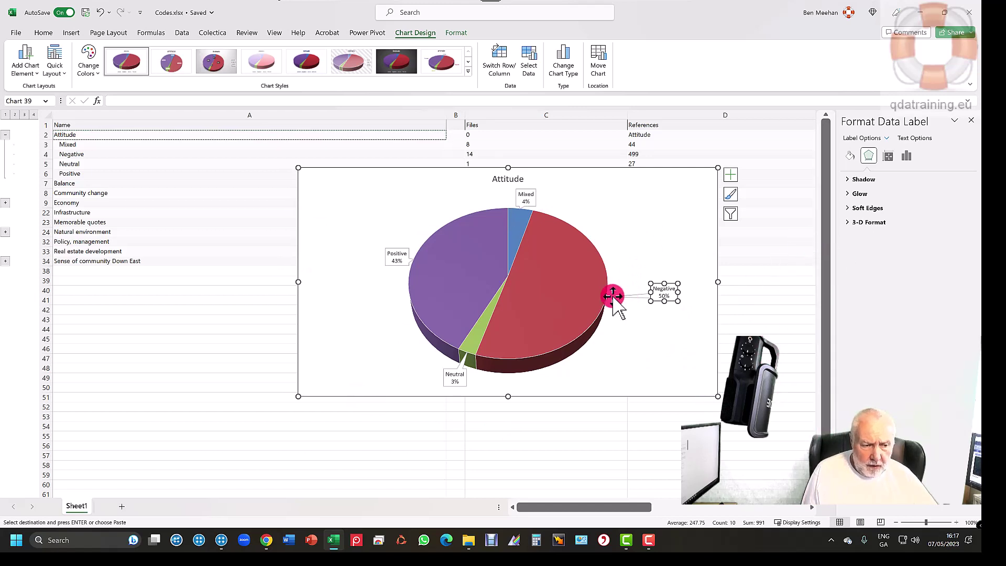
# - Format the data labels to show Value instead of Percentage
pyautogui.rightClick(524, 275)
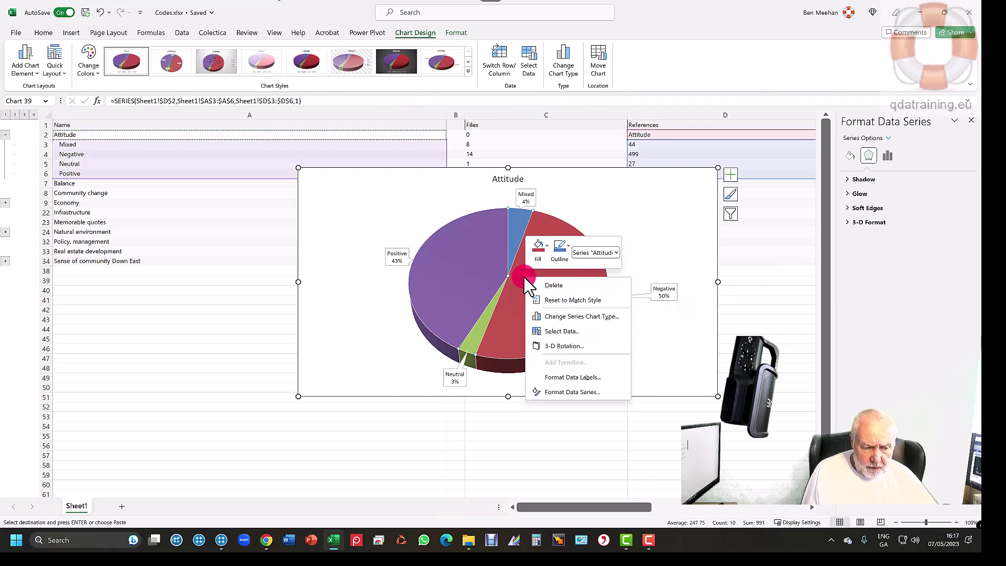
pyautogui.click(598, 378)
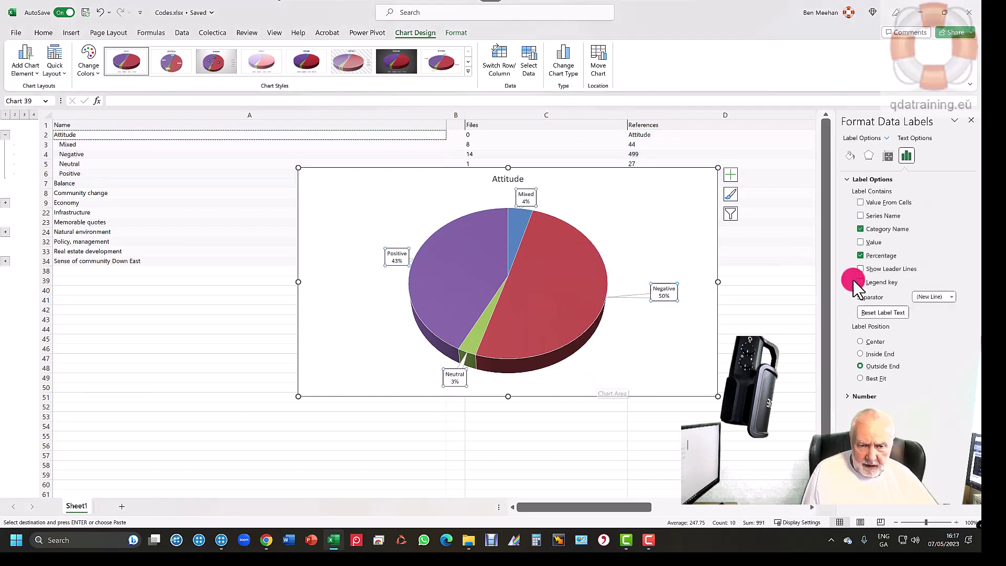
pyautogui.click(861, 255)
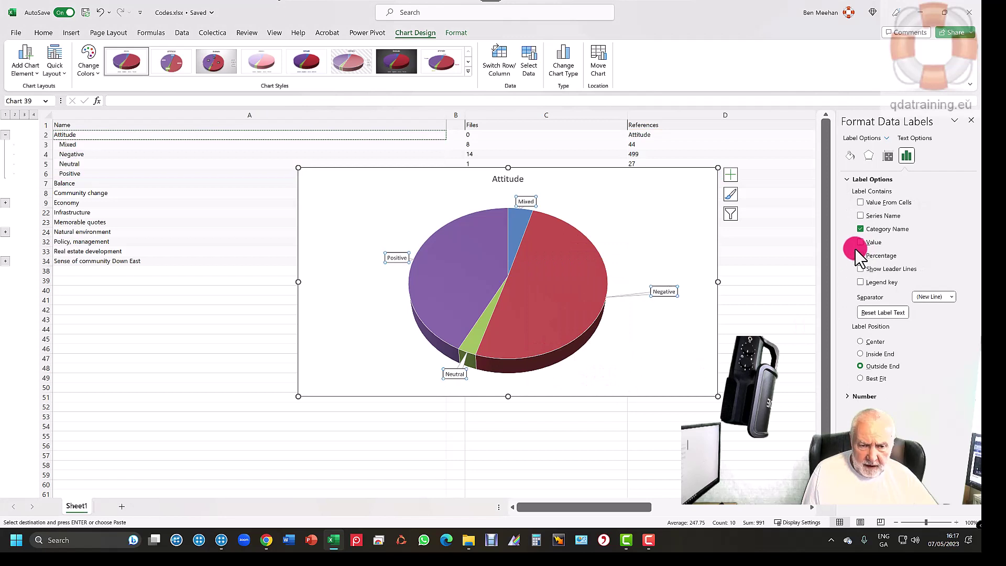
pyautogui.click(861, 243)
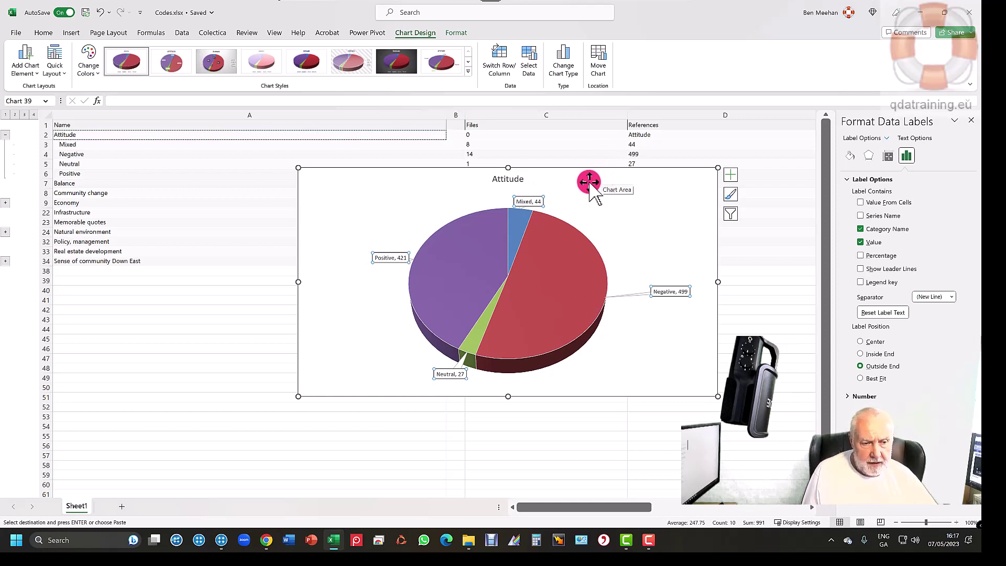
# - Save the chart as template '3 D Pie Multi-coloured woth Values'
pyautogui.rightClick(571, 167)
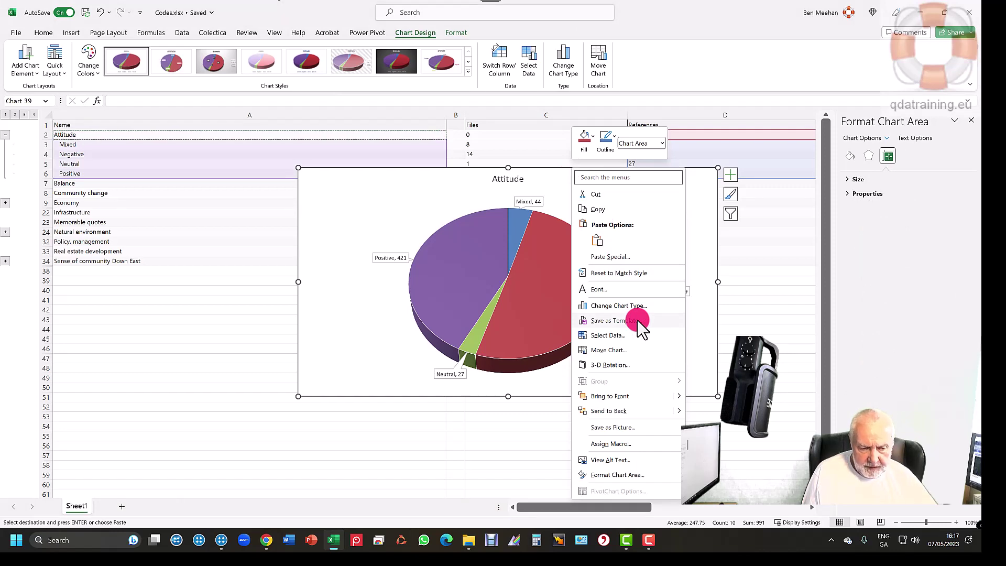
pyautogui.click(638, 323)
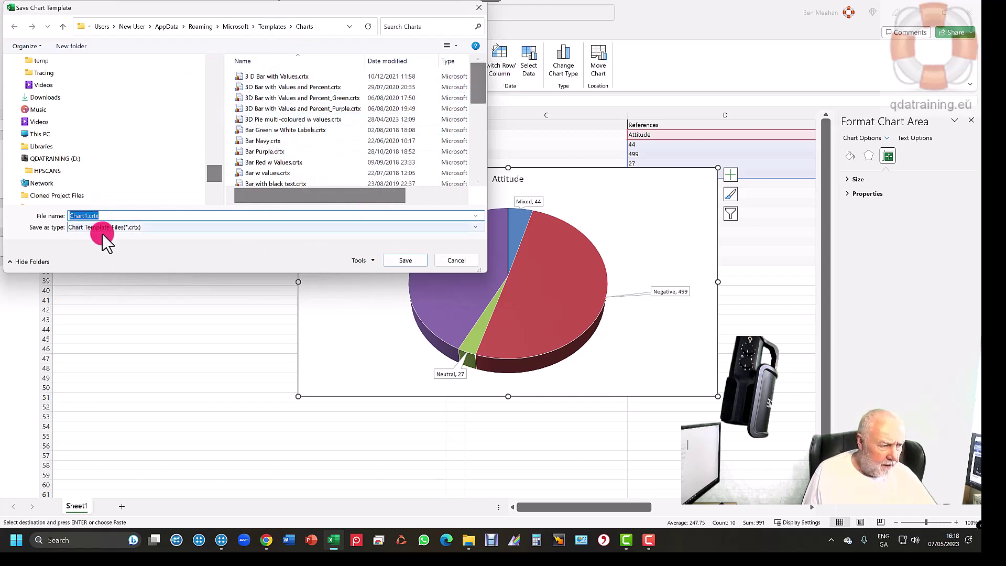
pyautogui.write('3 D ')
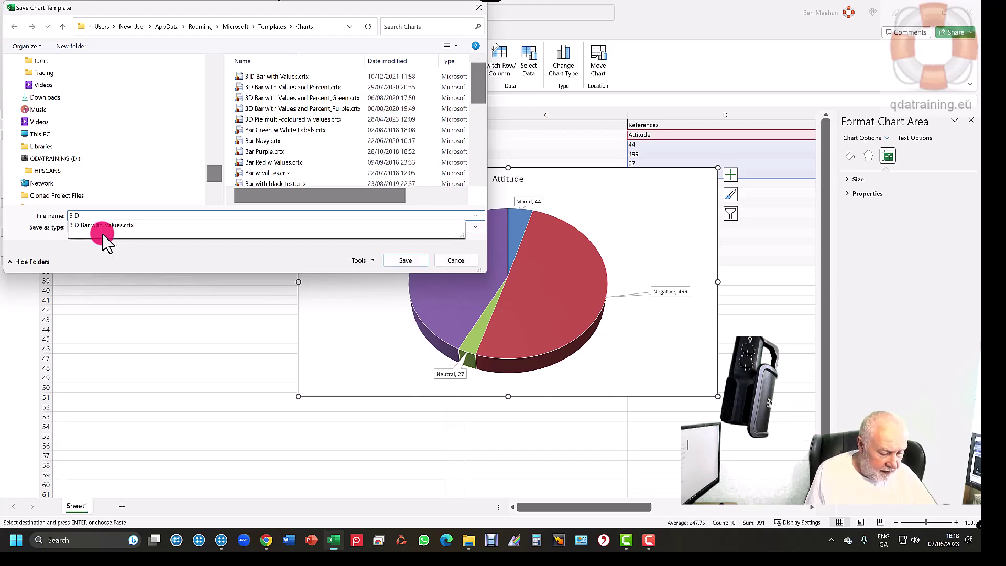
pyautogui.write('Pie Multi-colou')
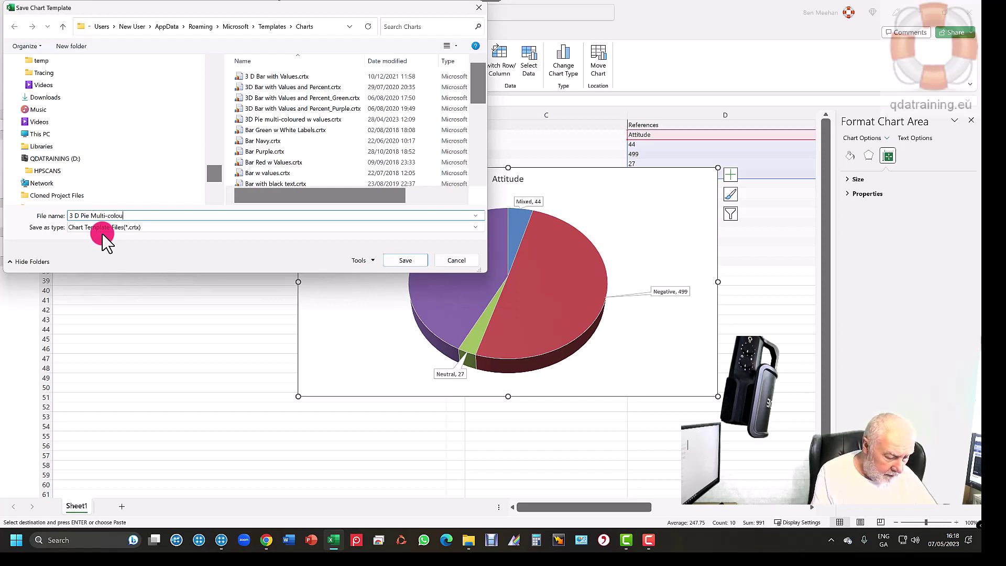
pyautogui.write('red woth Values')
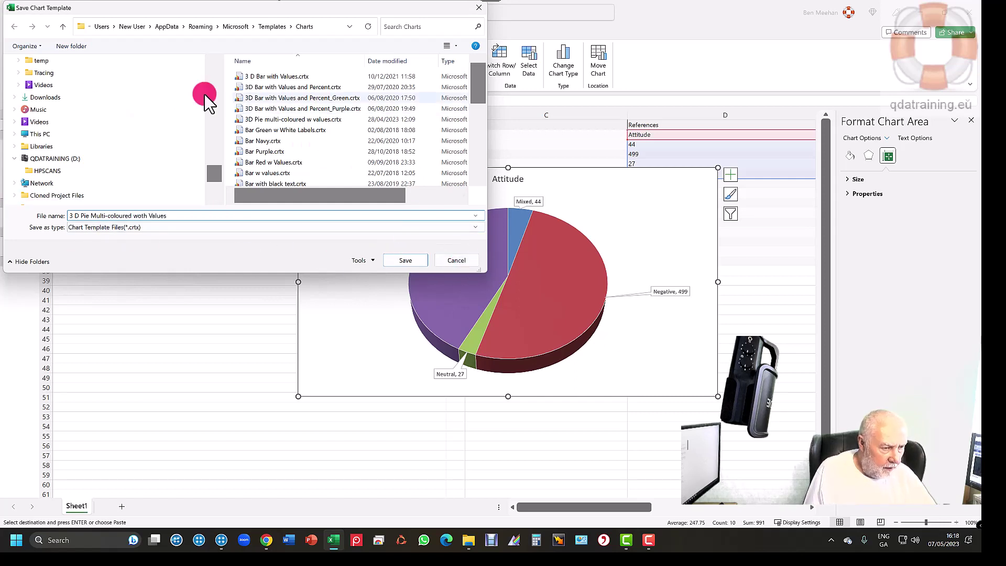
pyautogui.click(410, 263)
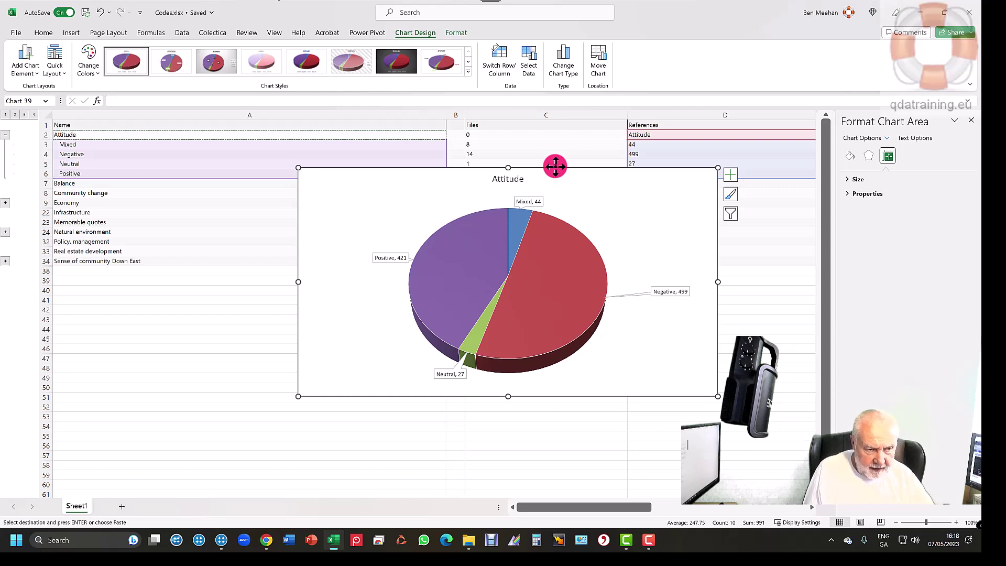
# - Delete the pie chart and bring up the saved chart templates under All Charts for the Attitude data
pyautogui.press('Delete')
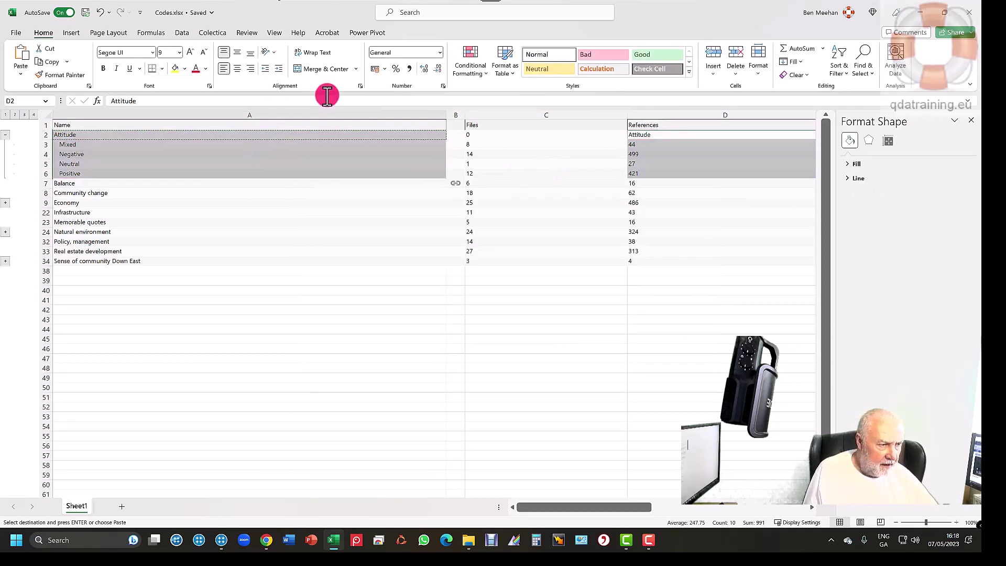
pyautogui.click(71, 33)
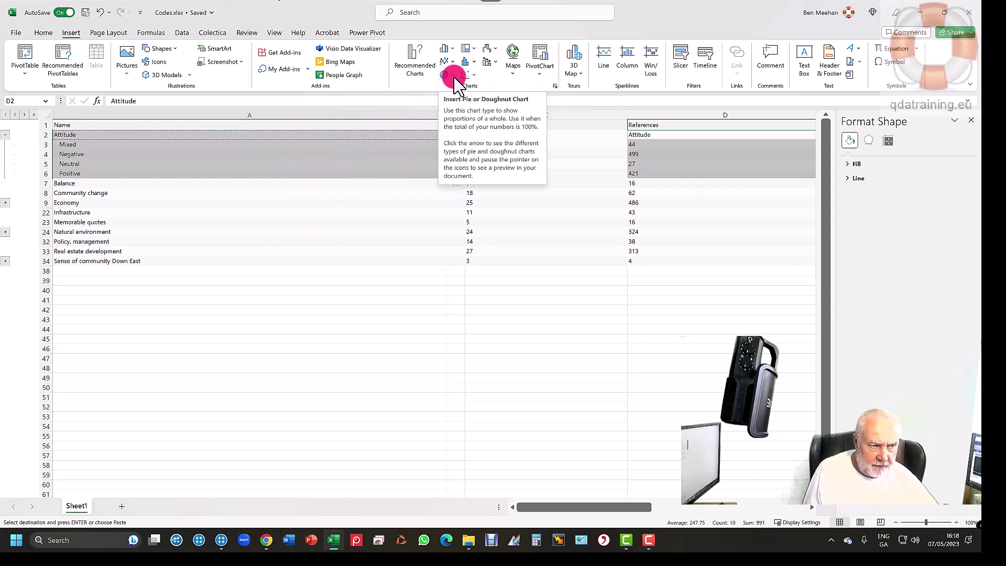
pyautogui.click(408, 67)
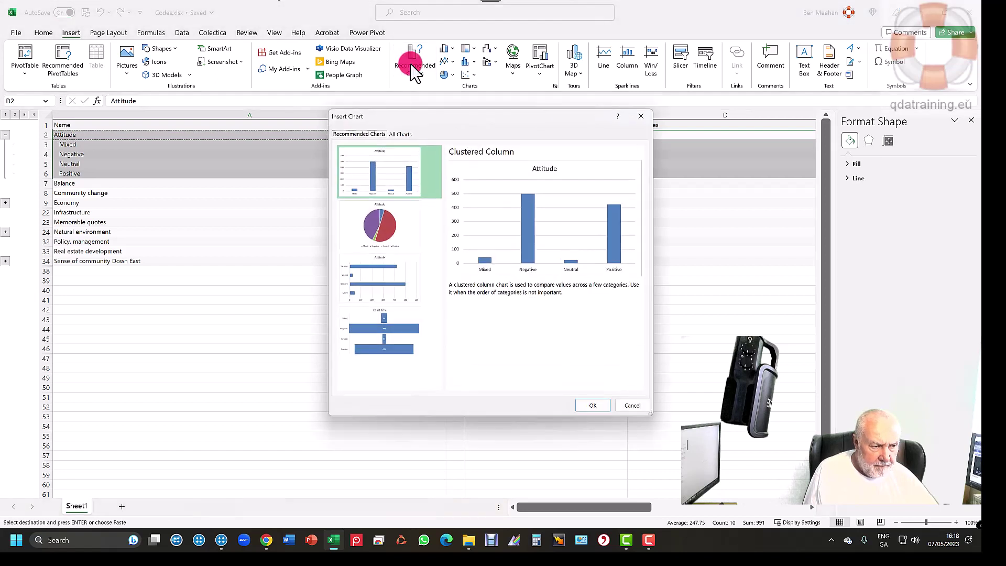
pyautogui.click(401, 134)
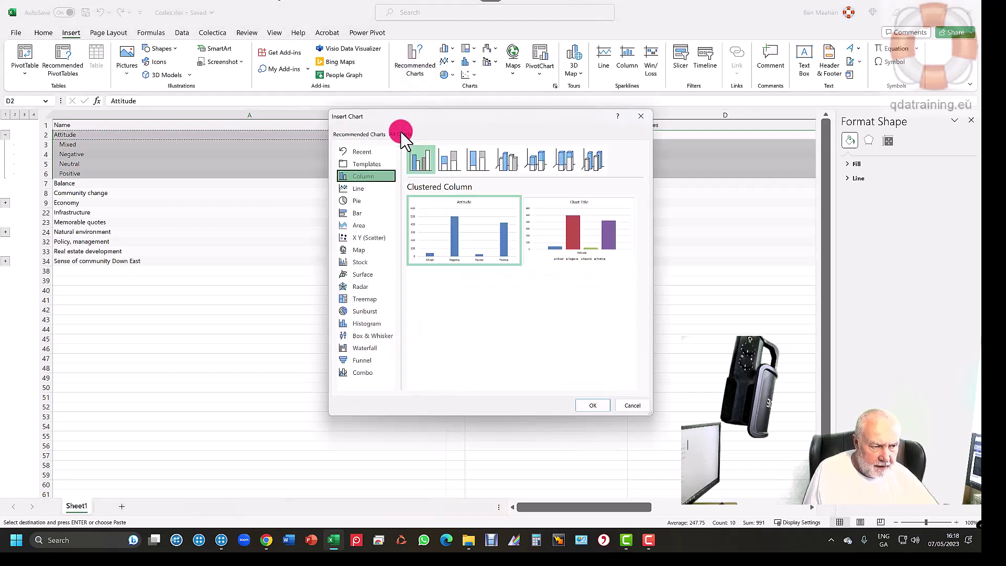
pyautogui.click(367, 163)
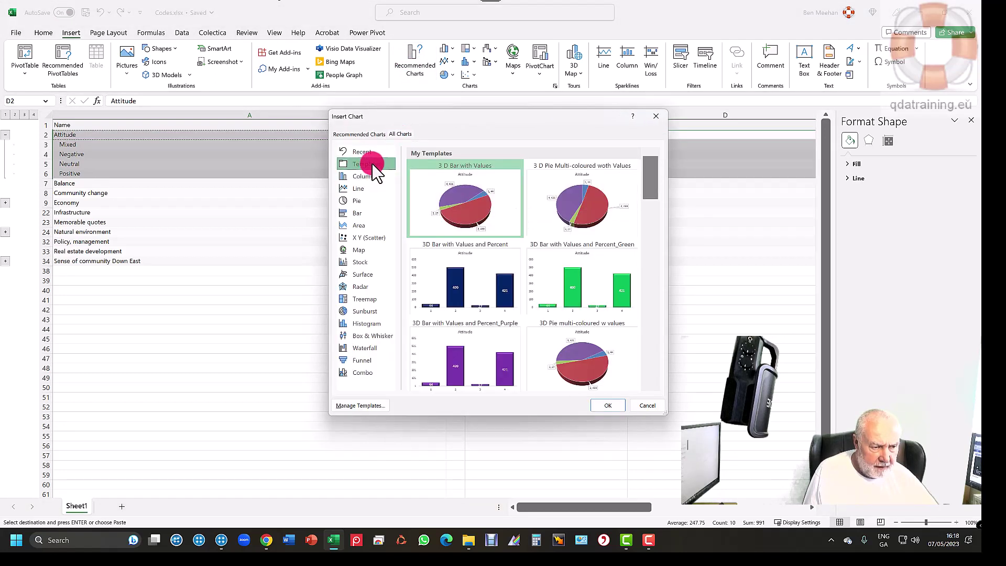
pyautogui.moveTo(656, 194)
pyautogui.mouseDown()
pyautogui.moveTo(653, 364)
pyautogui.moveTo(638, 147)
pyautogui.mouseUp()
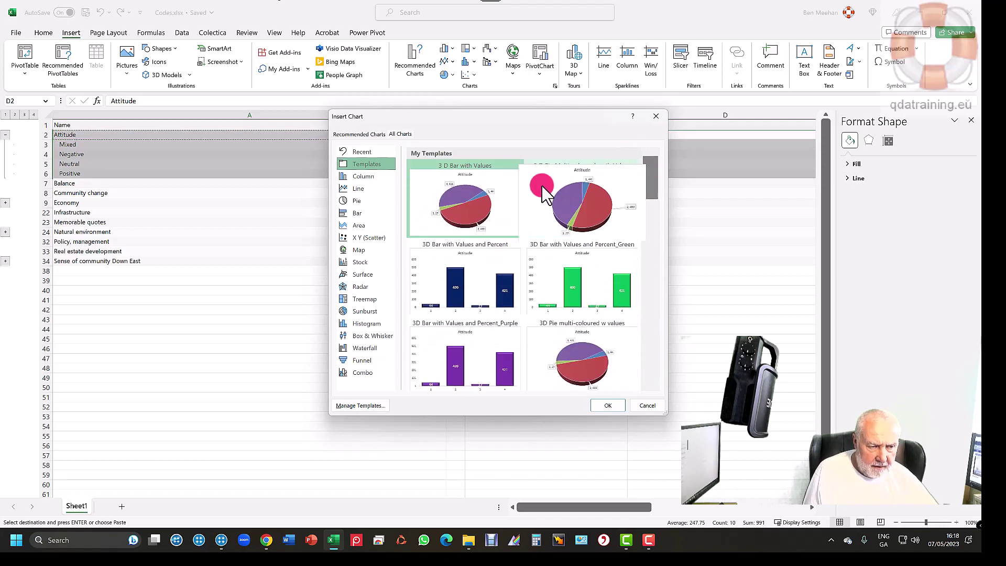
# - Create a new Attitude pie from the saved template and drag its corner to enlarge it
pyautogui.click(602, 406)
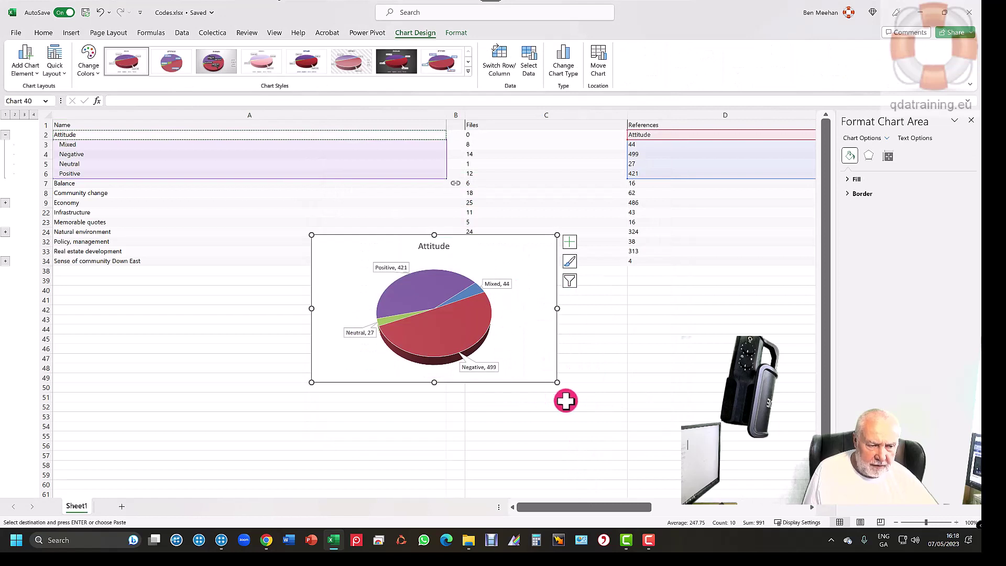
pyautogui.moveTo(557, 384); pyautogui.dragTo(659, 432)
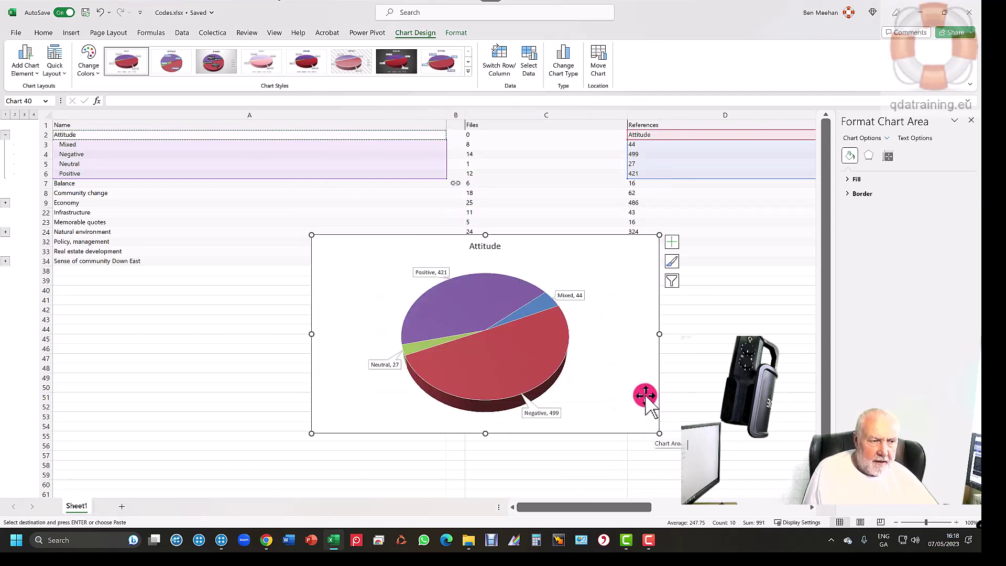